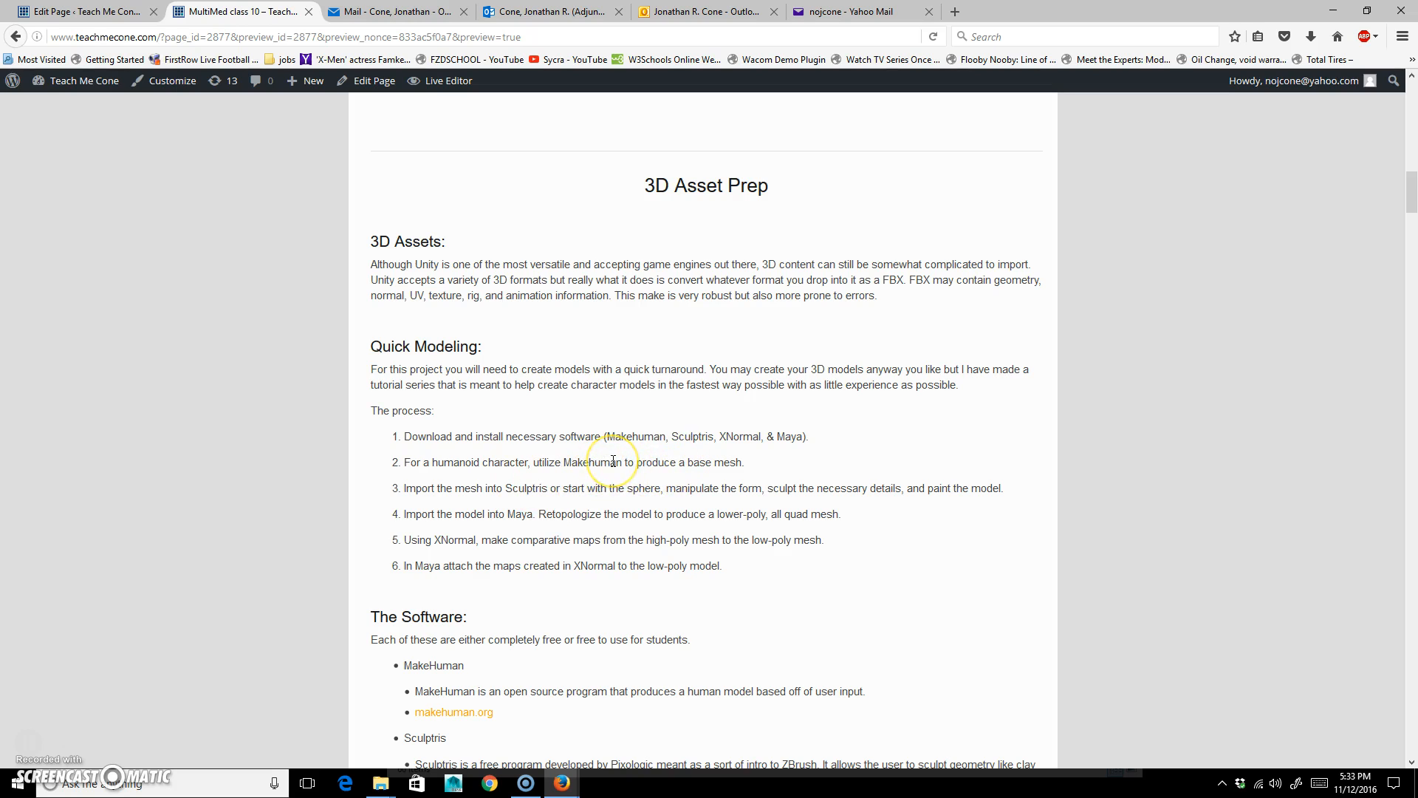
Read through the asset prep process and software list, then open the download page of the MakeHuman website.
scroll(591, 467, "down", 2)
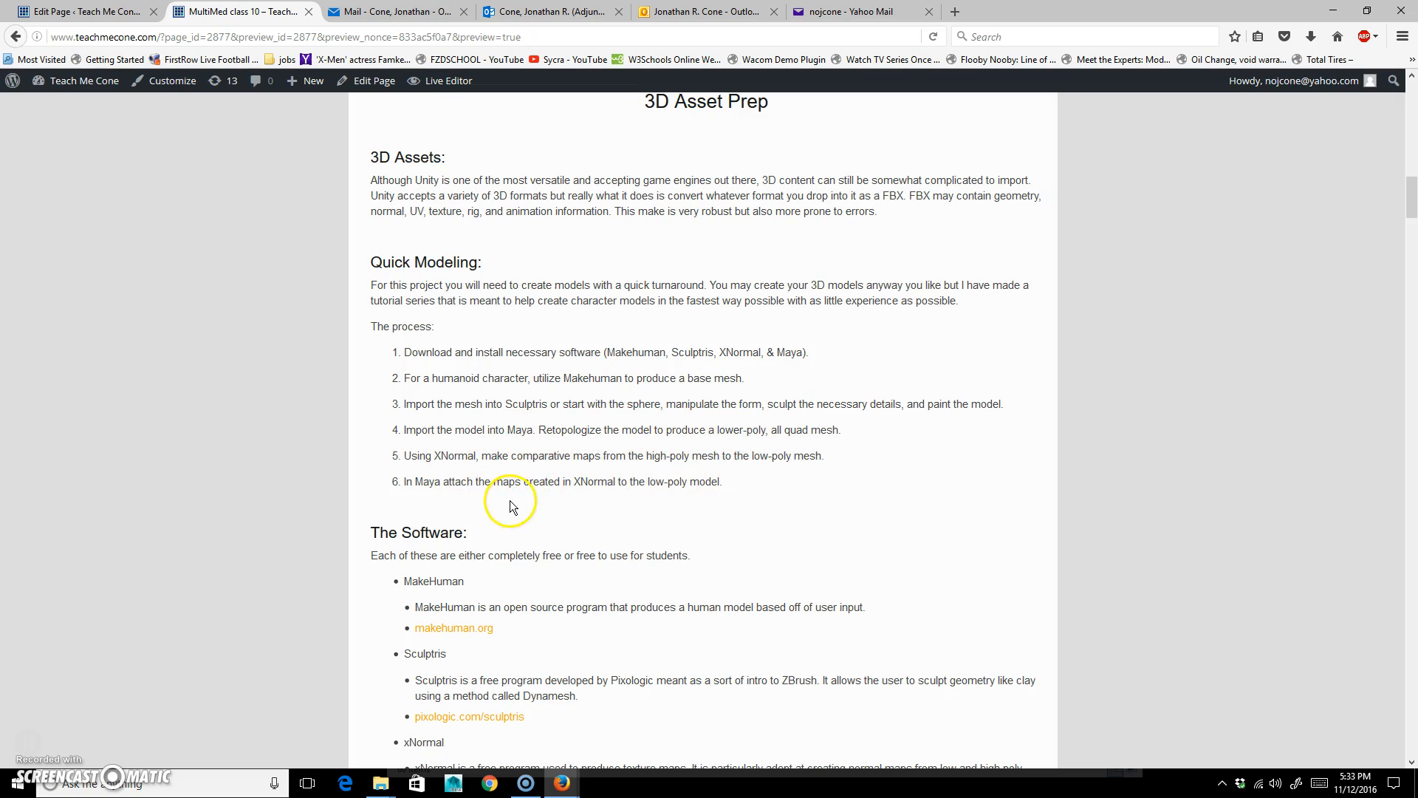
scroll(507, 497, "down", 2)
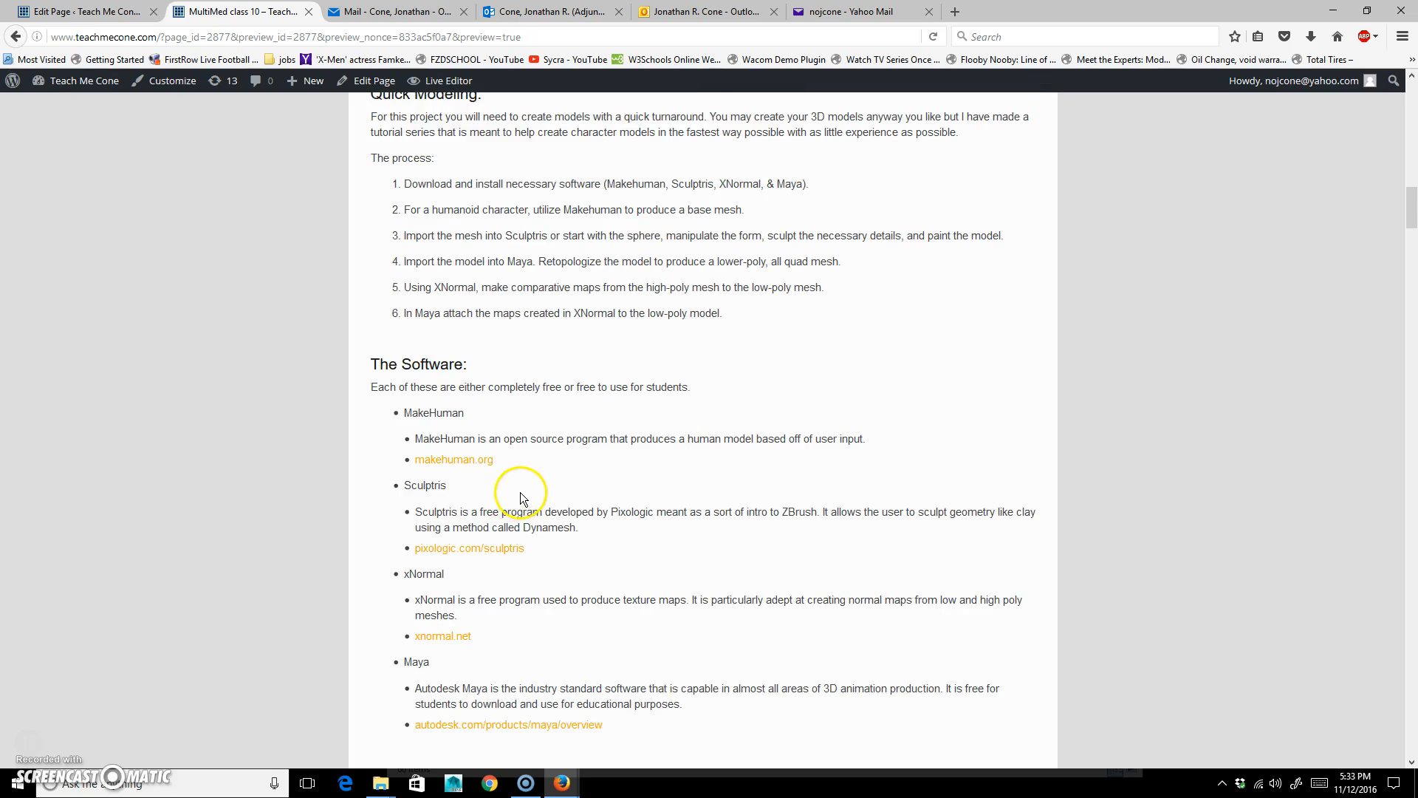
scroll(619, 421, "down", 1)
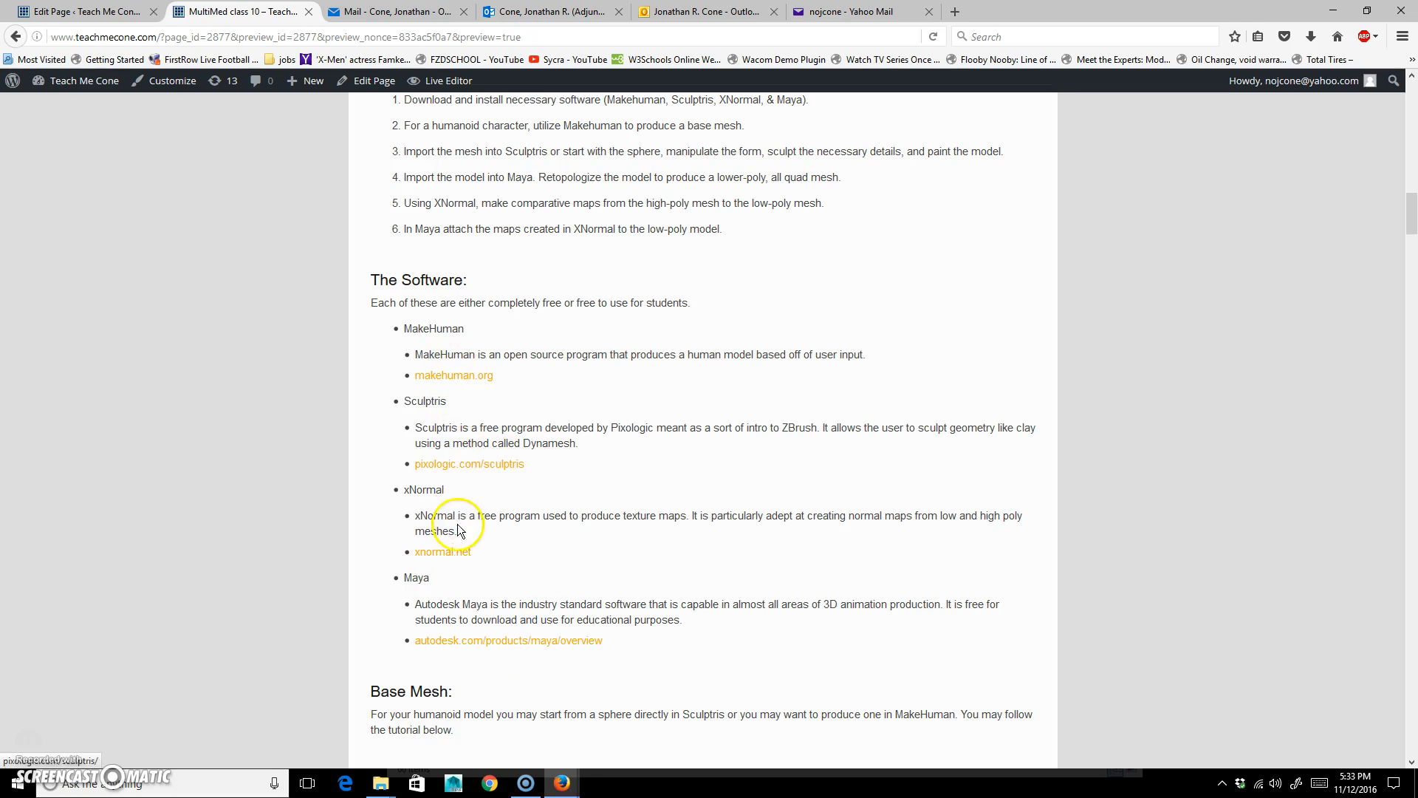
scroll(497, 575, "down", 1)
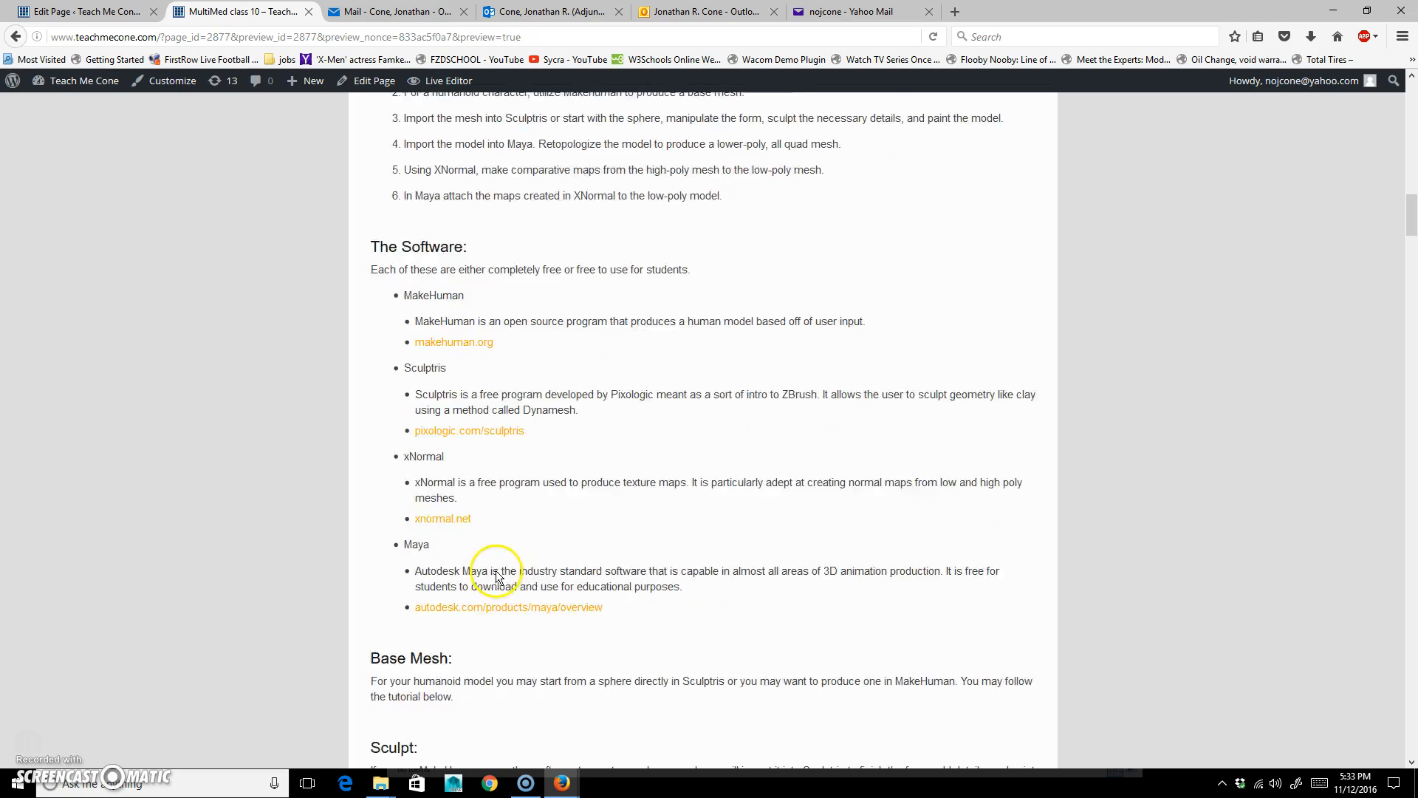
scroll(497, 575, "down", 1)
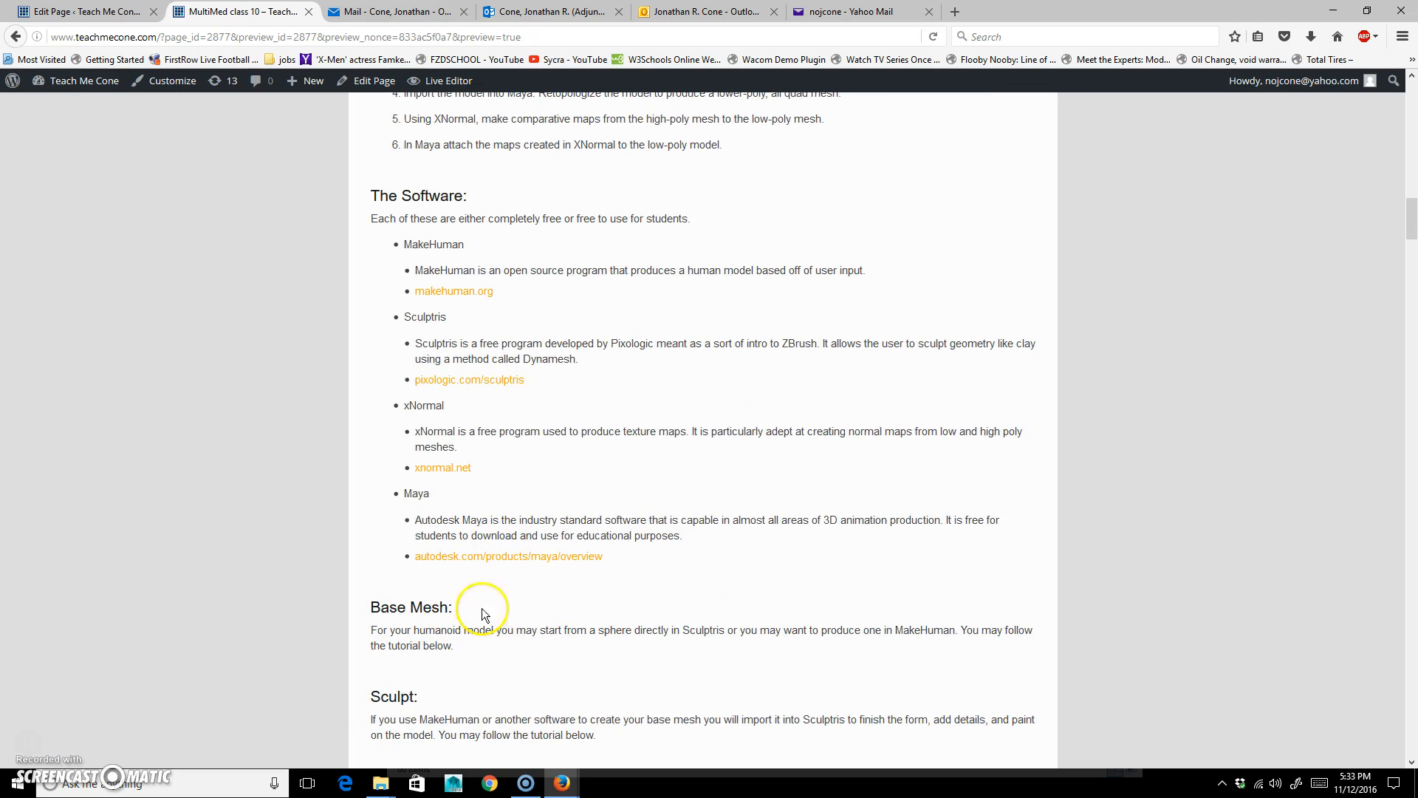
left_click(455, 294)
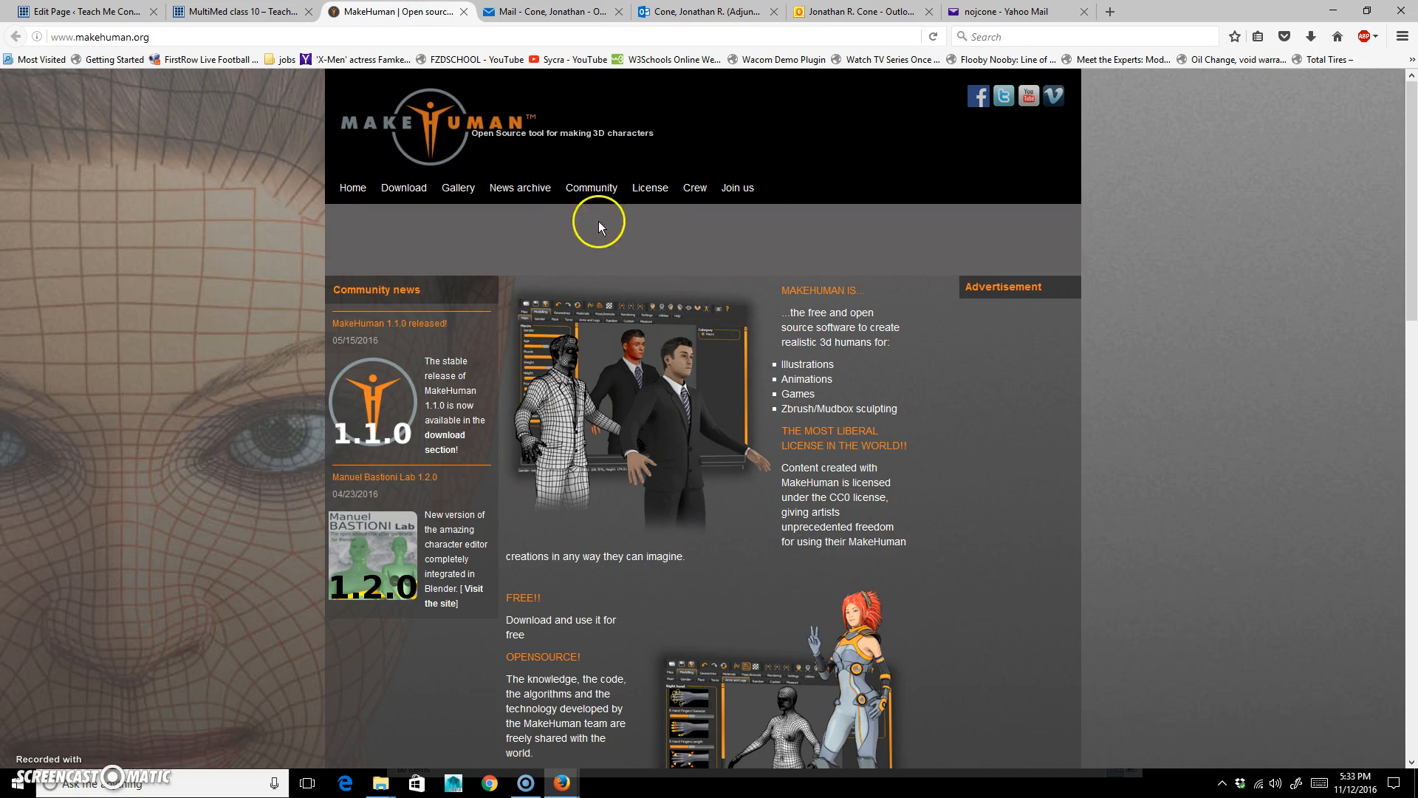
left_click(412, 189)
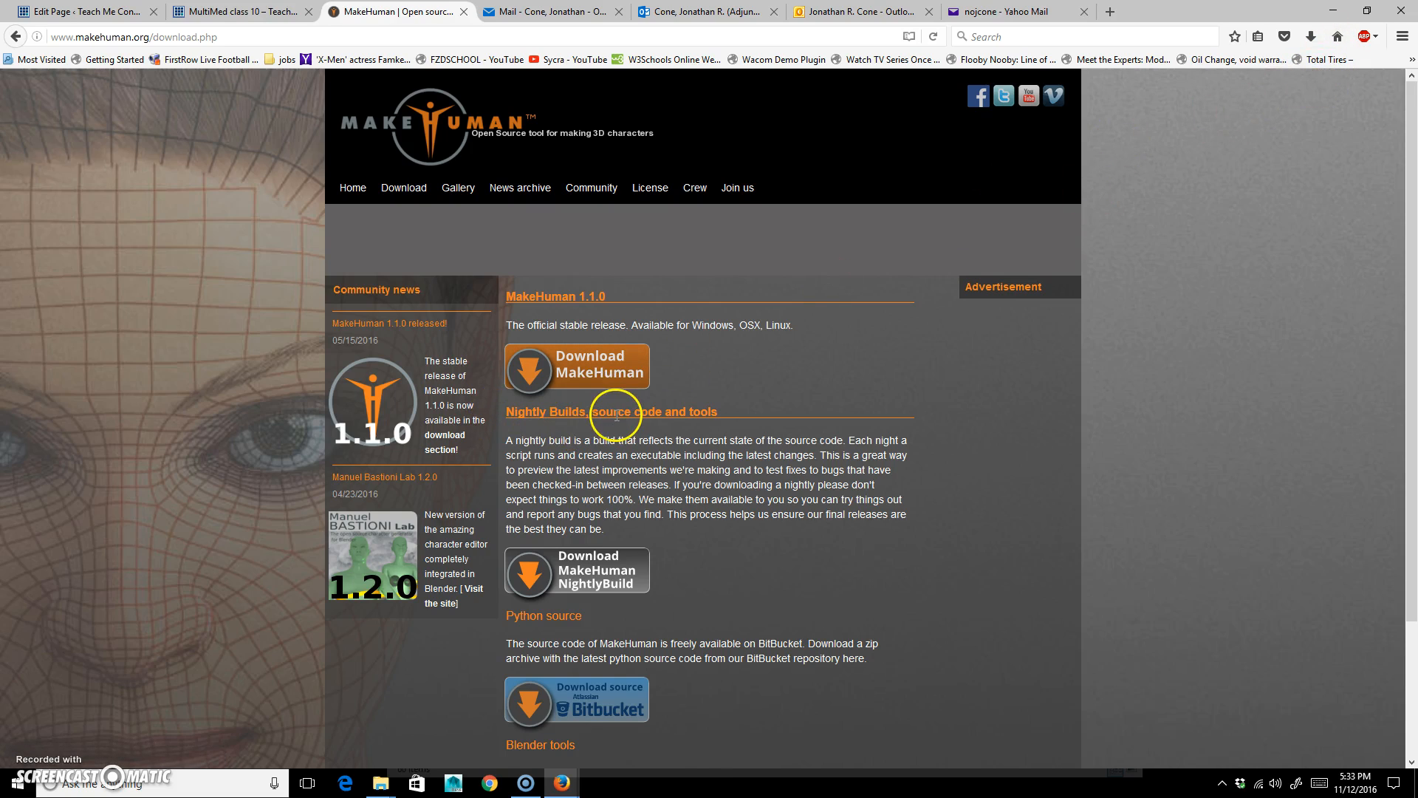
Launch the makehuman application from the makehuman-1.1.0-win32 desktop folder and maximize its window.
left_click(1333, 10)
left_click(250, 33)
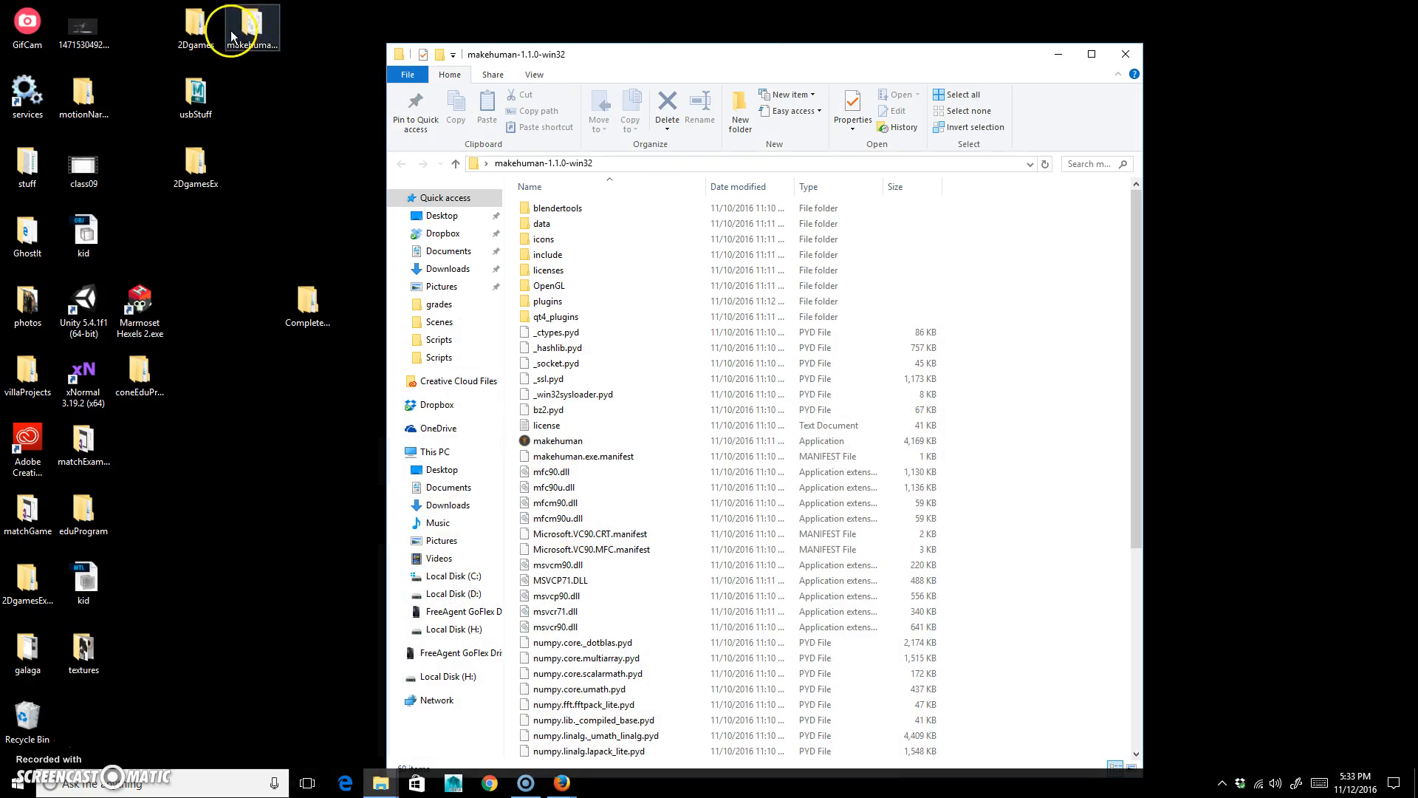
double_click(715, 56)
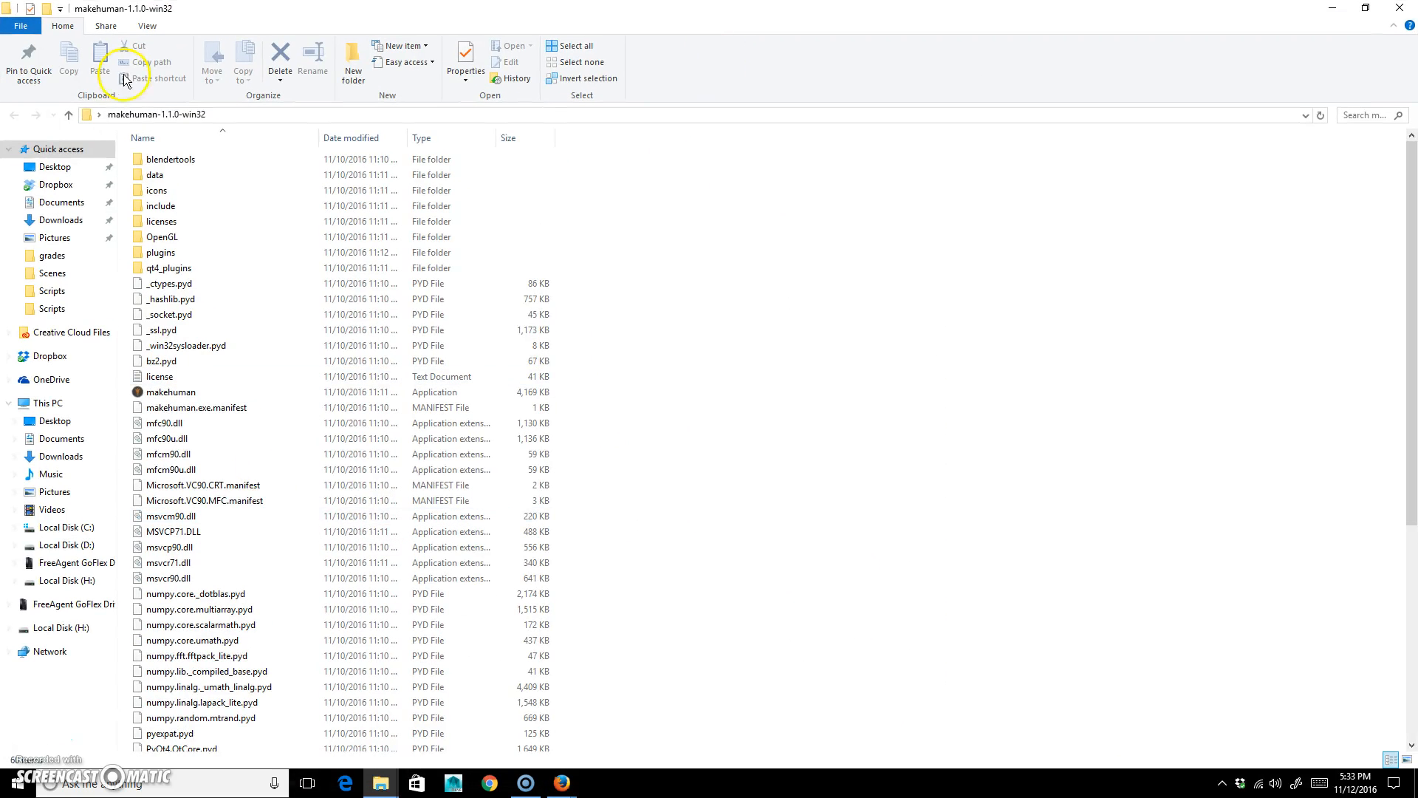
left_click(178, 397)
double_click(177, 396)
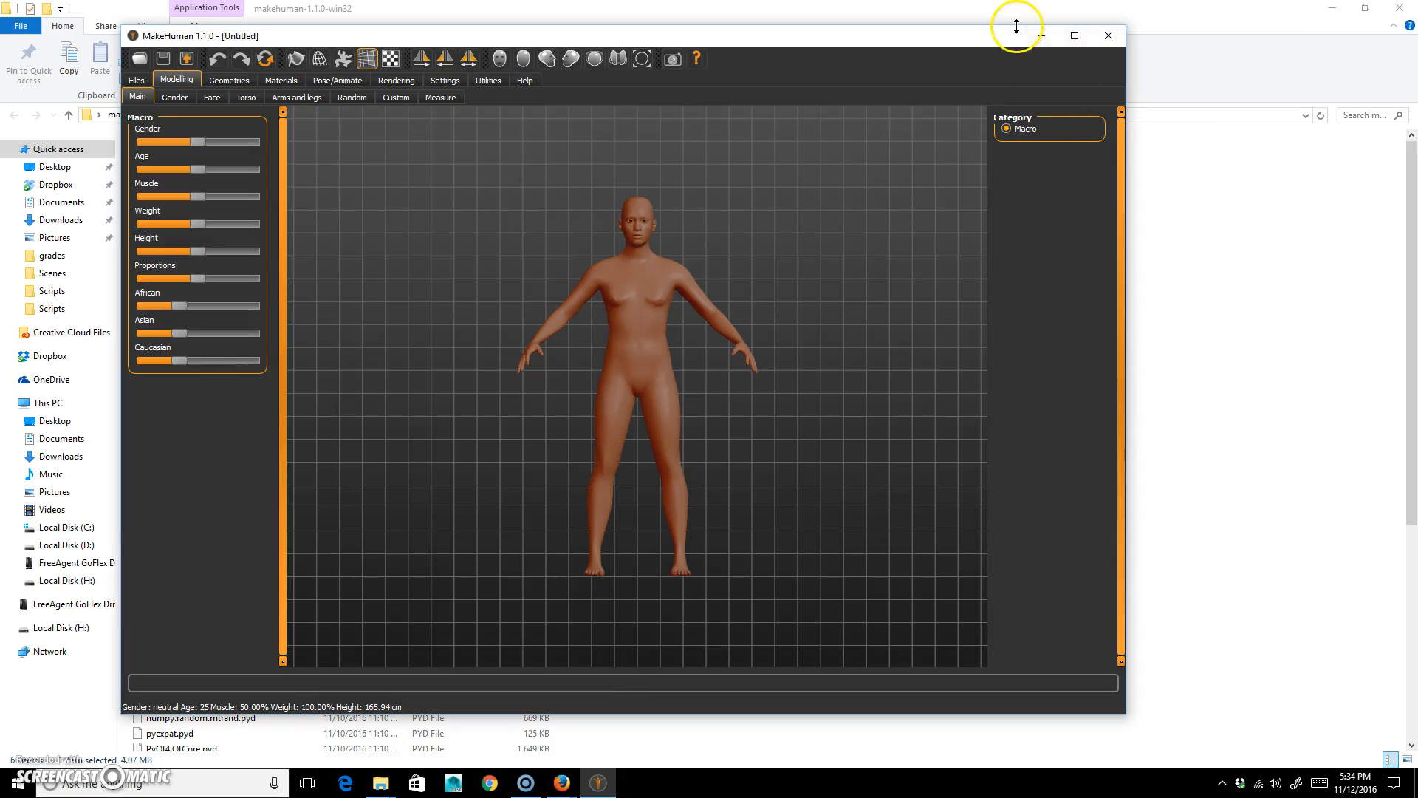
left_click(1073, 36)
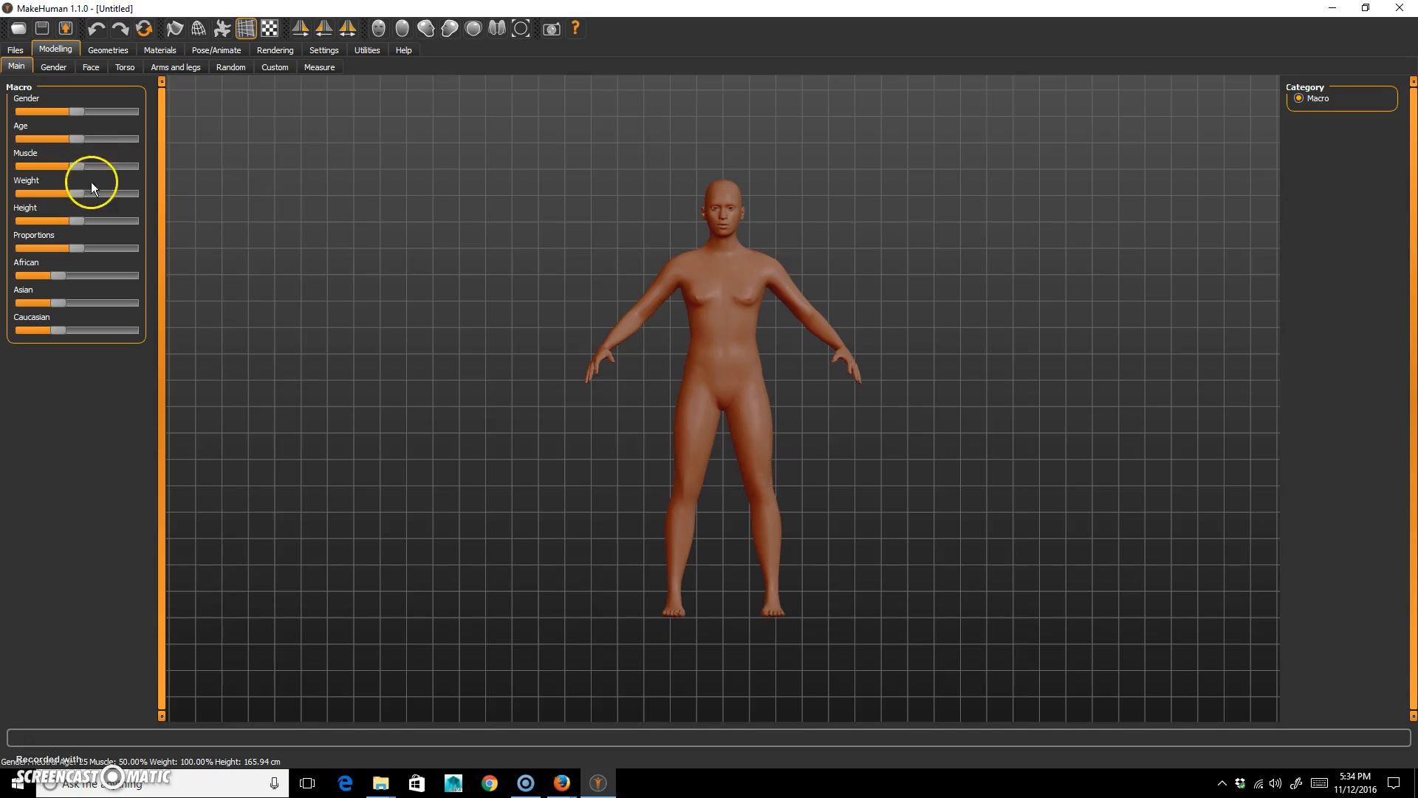
Set the figure's macro gender to about 87% male and its age to 5.
left_click(77, 139)
left_click_drag(78, 140, 117, 113)
left_click(89, 124)
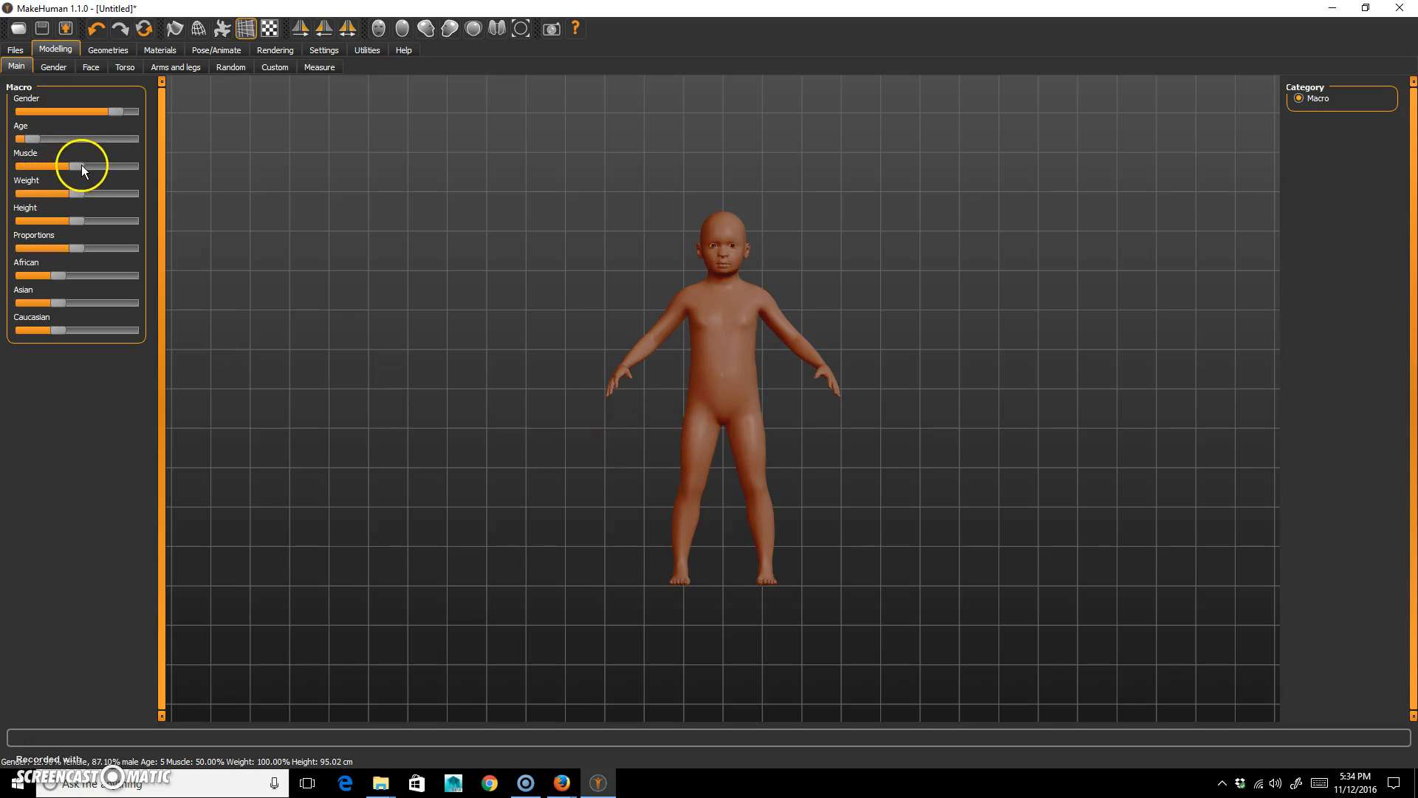
Set muscle to about 61%, weight to 118% and height to about 86 cm, increase proportions, and make the figure mostly Caucasian.
left_click_drag(75, 166, 97, 254)
left_click_drag(62, 326, 121, 336)
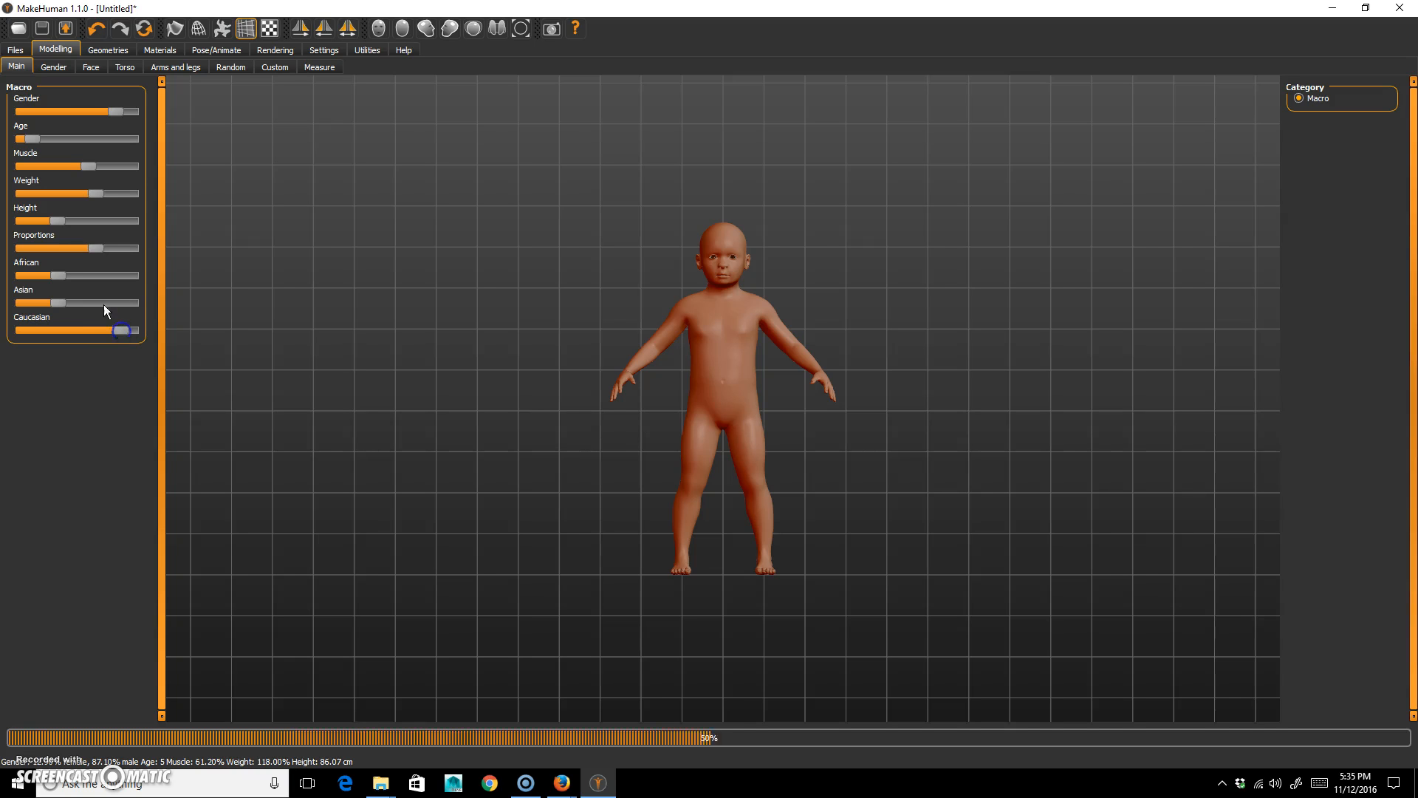
left_click_drag(940, 406, 899, 415)
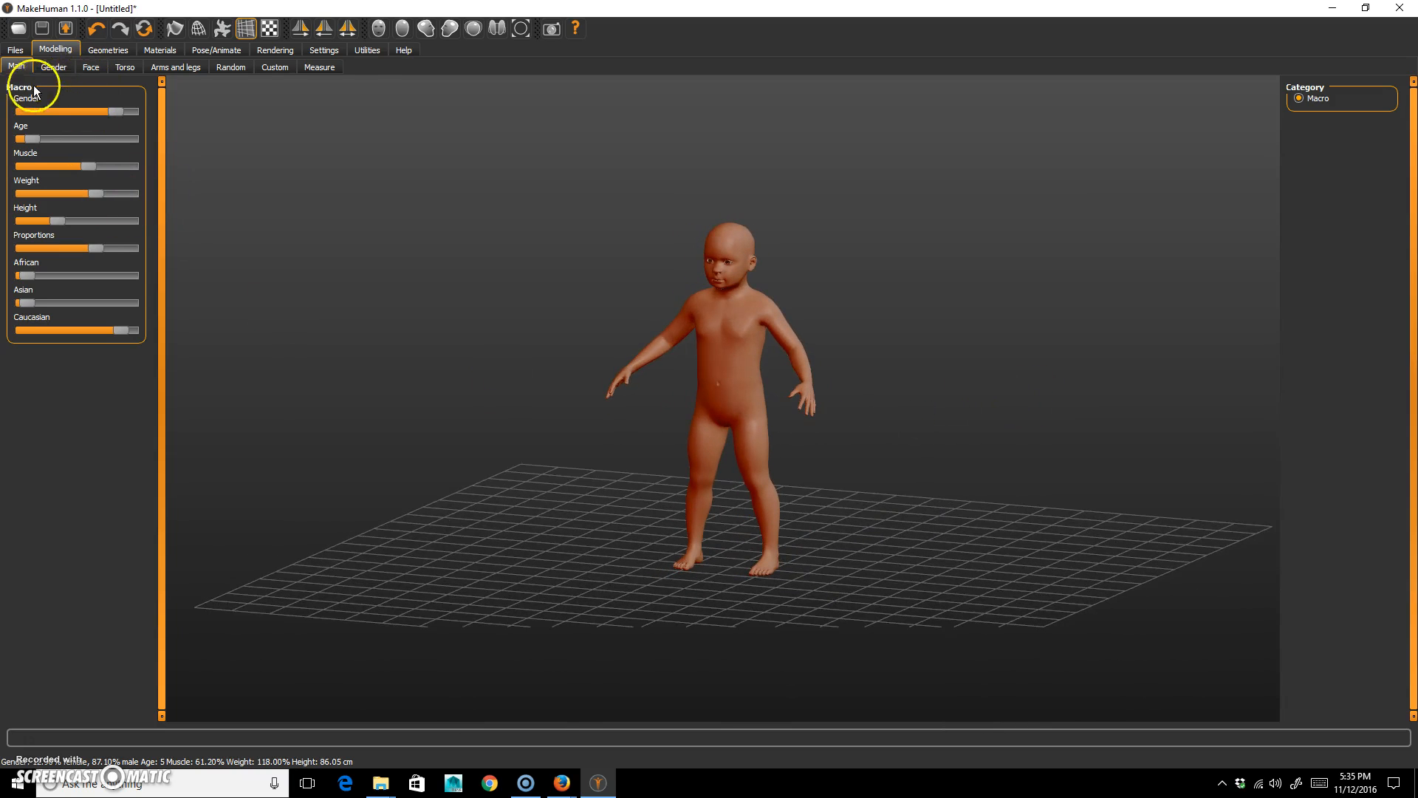
Review the categories of gender-specific shape controls.
left_click(50, 71)
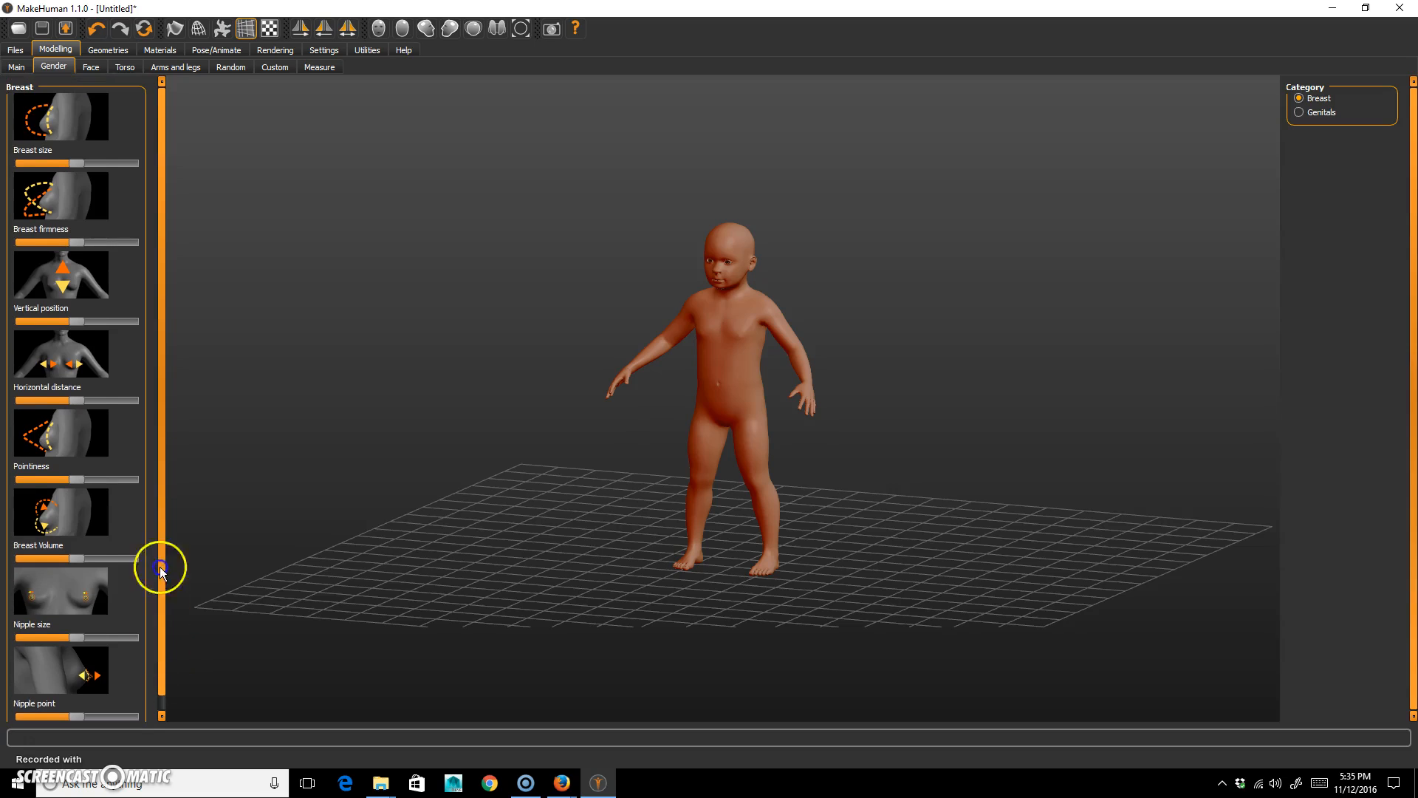
left_click(1318, 113)
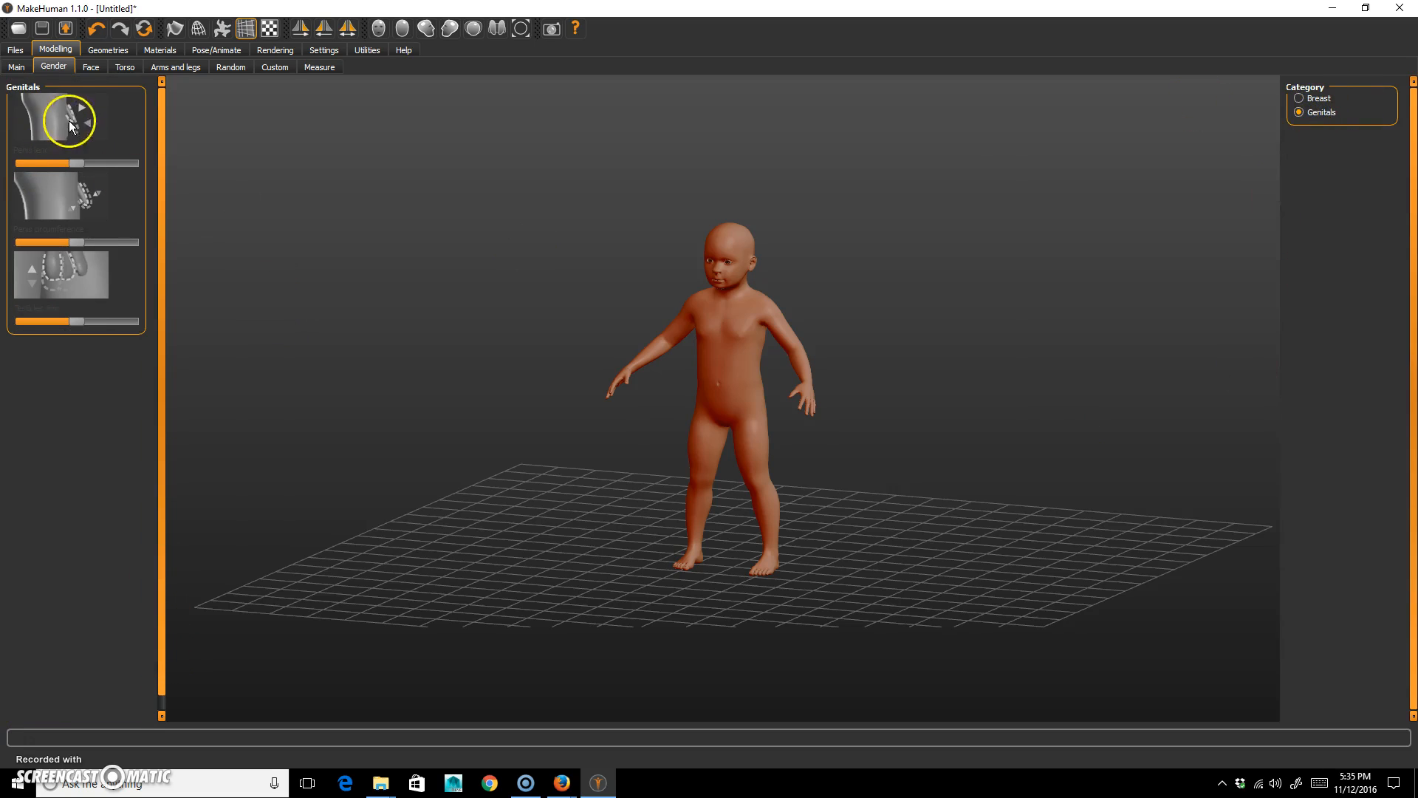
left_click(1321, 99)
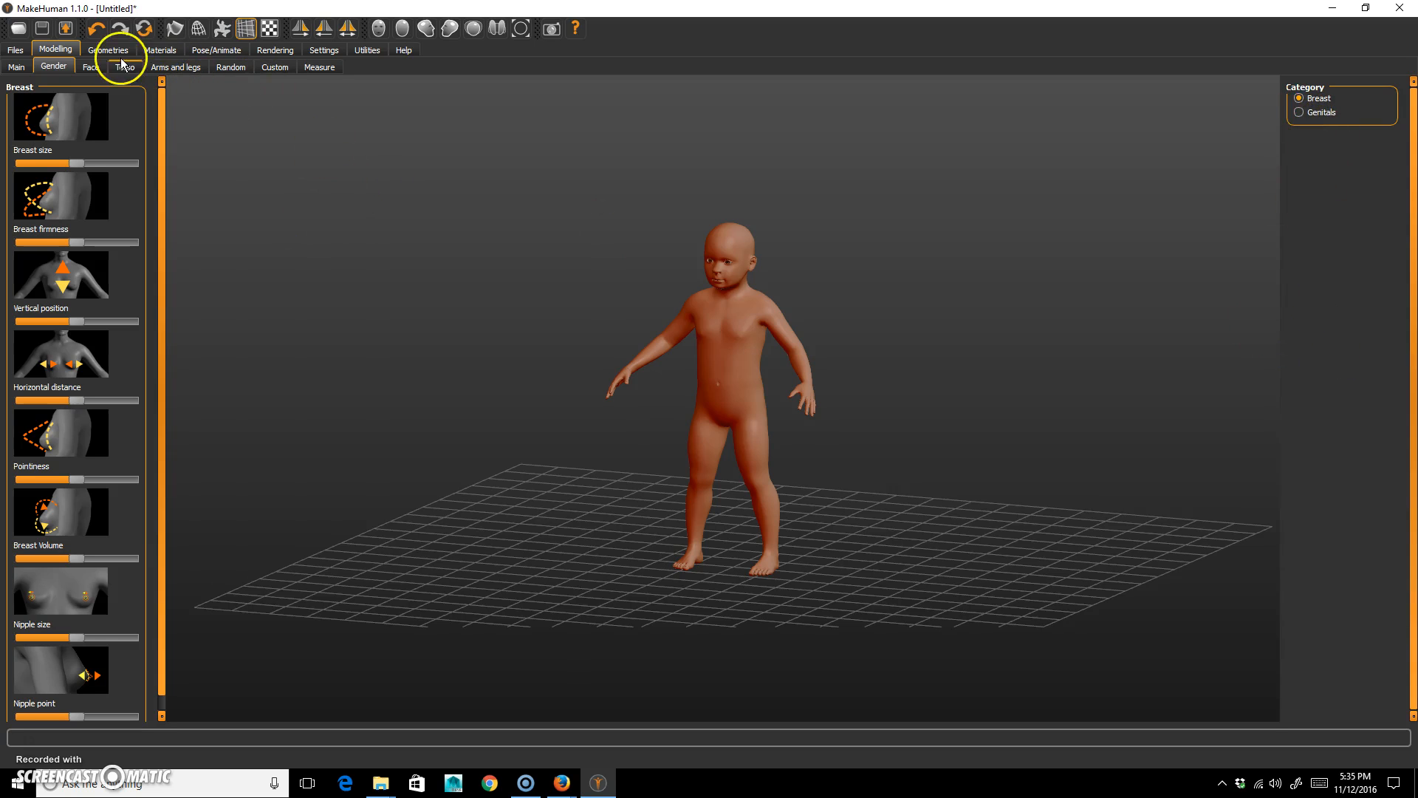
Slightly reduce the Age and Head fat settings of the face's head shape and look through the remaining head shapes.
left_click(91, 67)
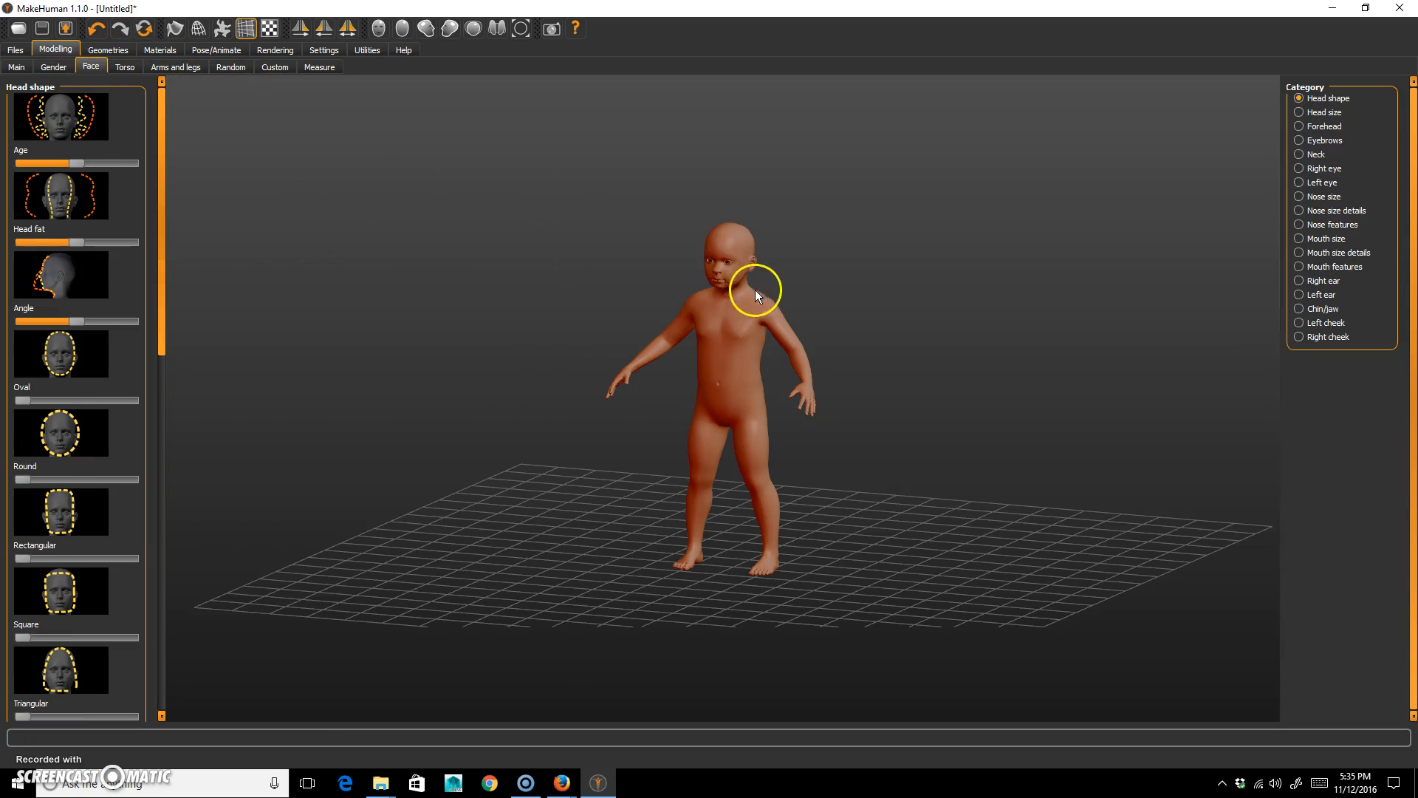
scroll(839, 312, "up", 8)
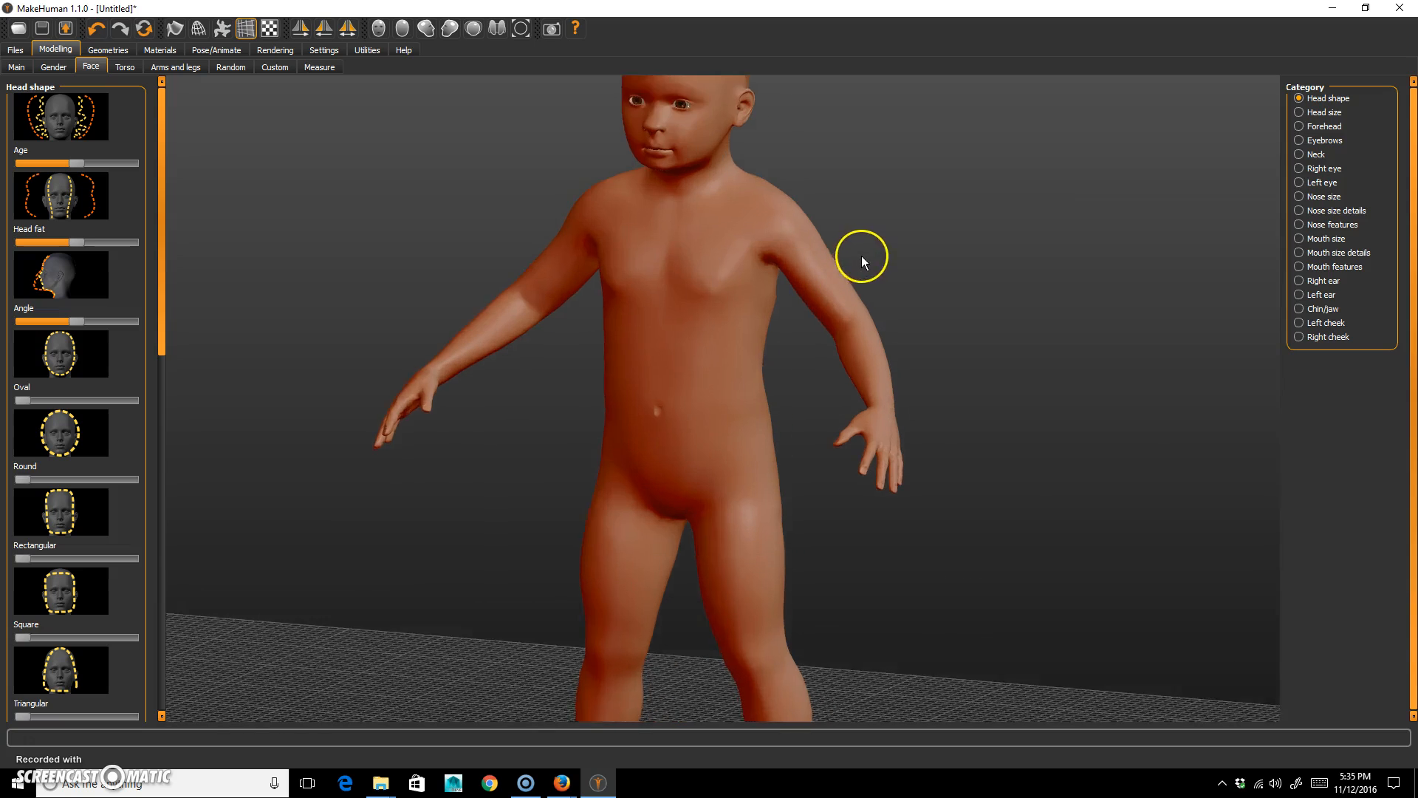
middle_click_drag(906, 142, 928, 228)
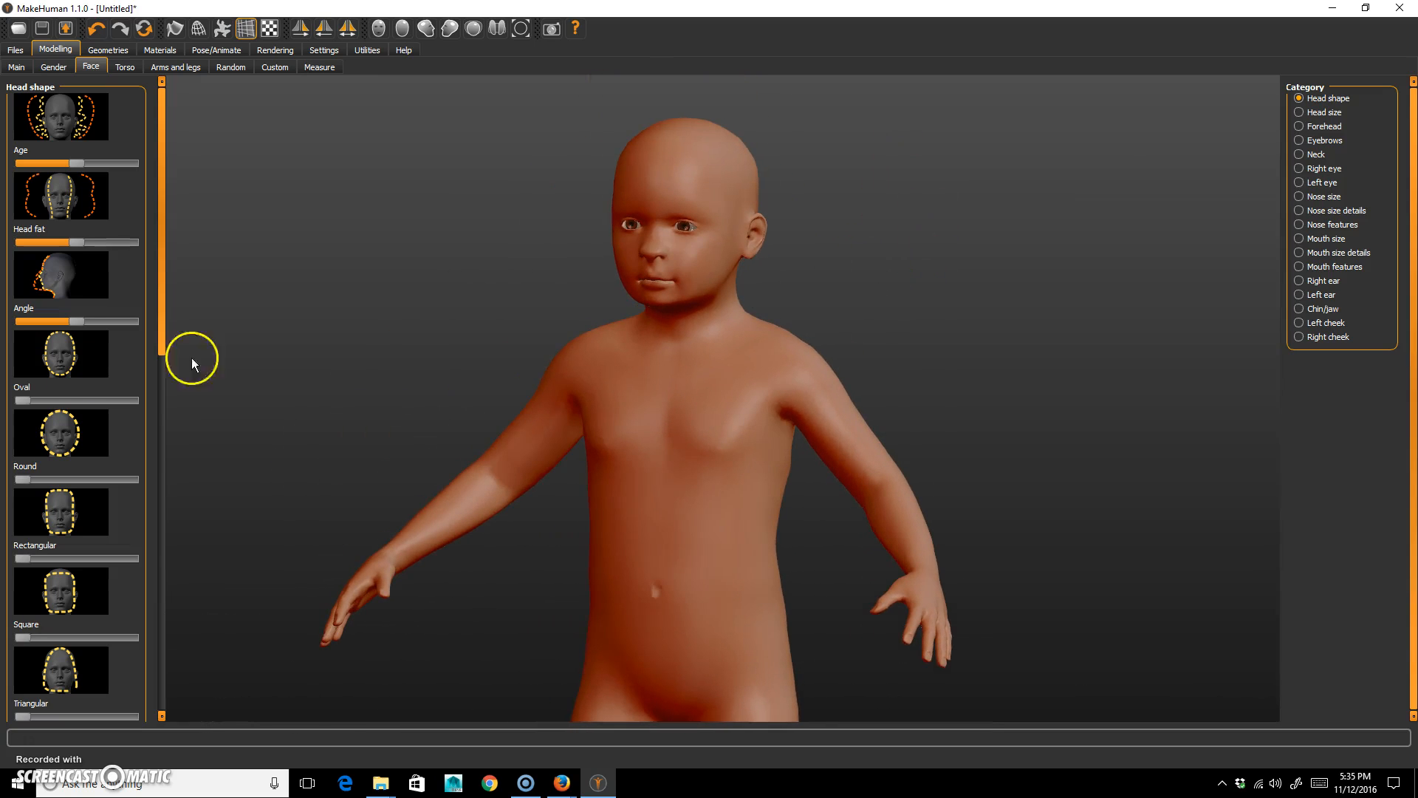
mouse_move(74, 163)
left_mouse_down()
mouse_move(31, 158)
mouse_move(104, 154)
mouse_move(28, 148)
mouse_move(90, 161)
mouse_move(76, 167)
left_mouse_up()
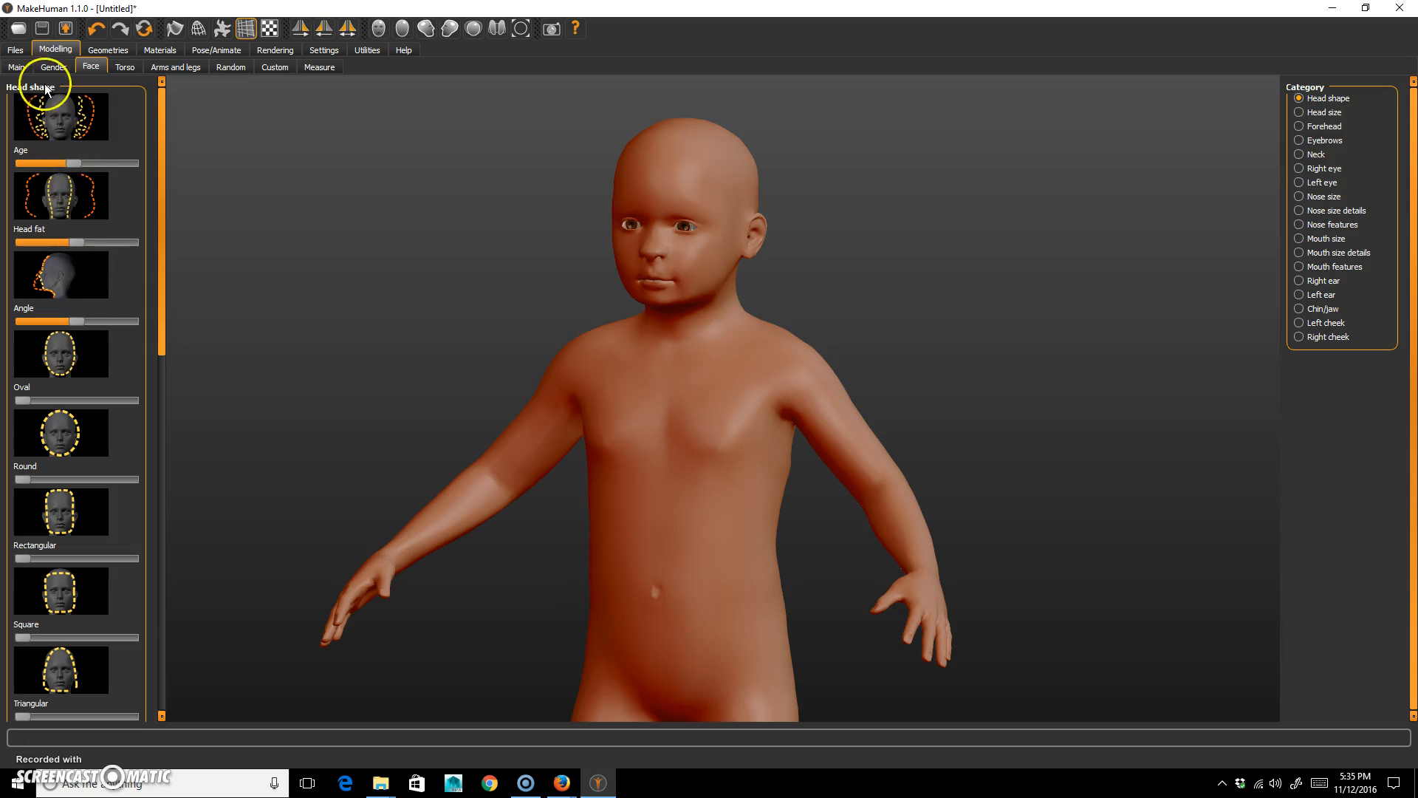
mouse_move(73, 242)
left_mouse_down()
mouse_move(101, 242)
mouse_move(46, 235)
mouse_move(71, 242)
left_mouse_up()
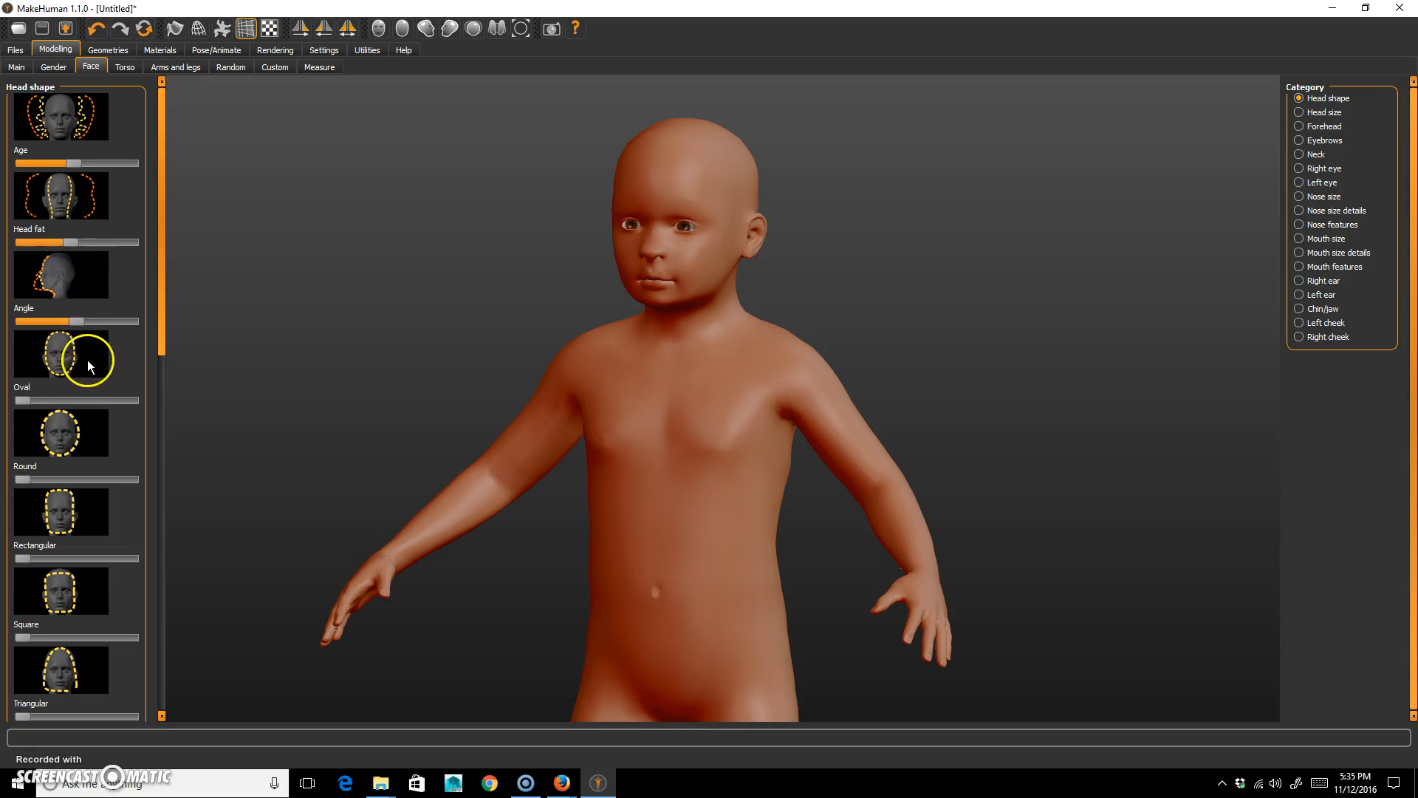
left_click_drag(168, 334, 146, 408)
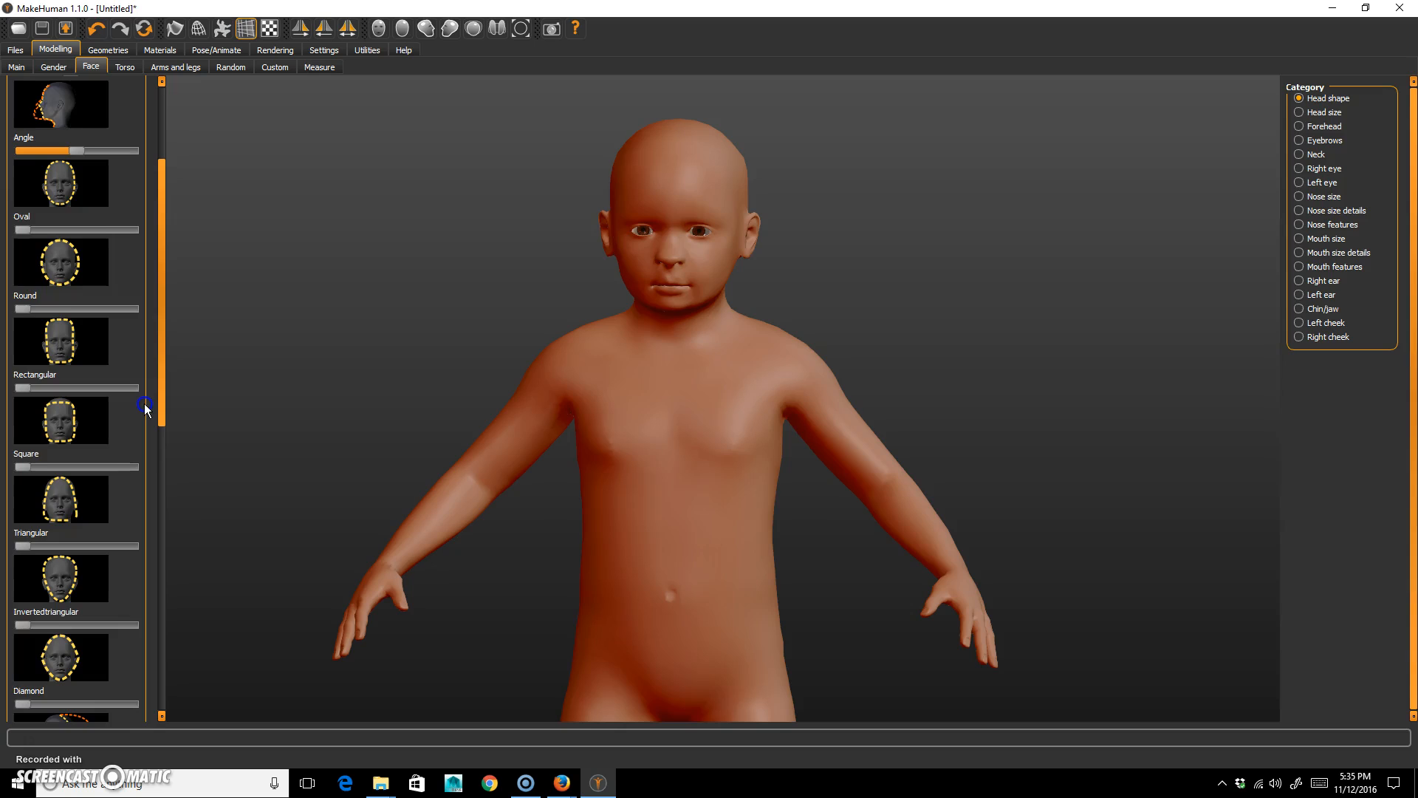
scroll(145, 408, "up", 5)
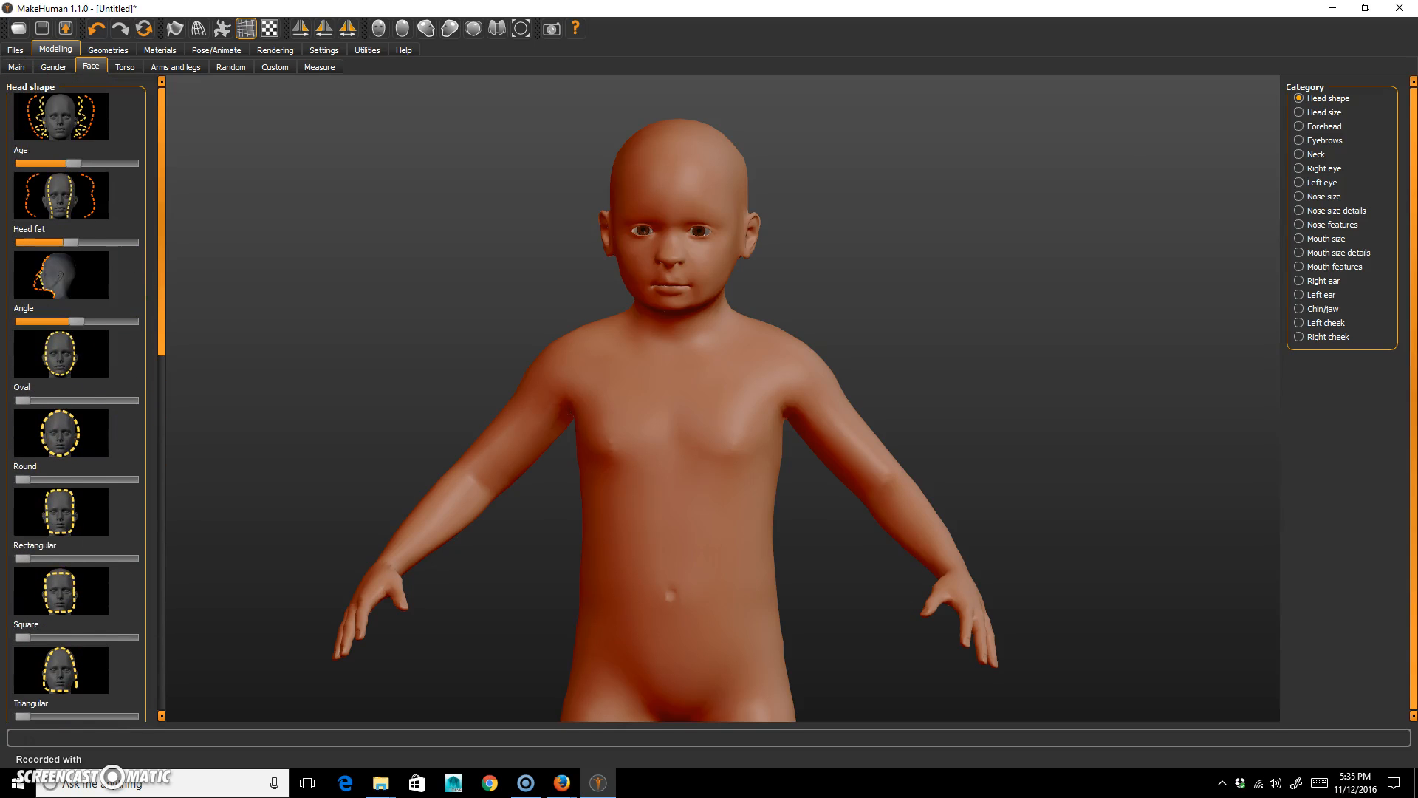
Examine the available torso shape controls and the hand and foot controls for the limbs.
left_click(124, 66)
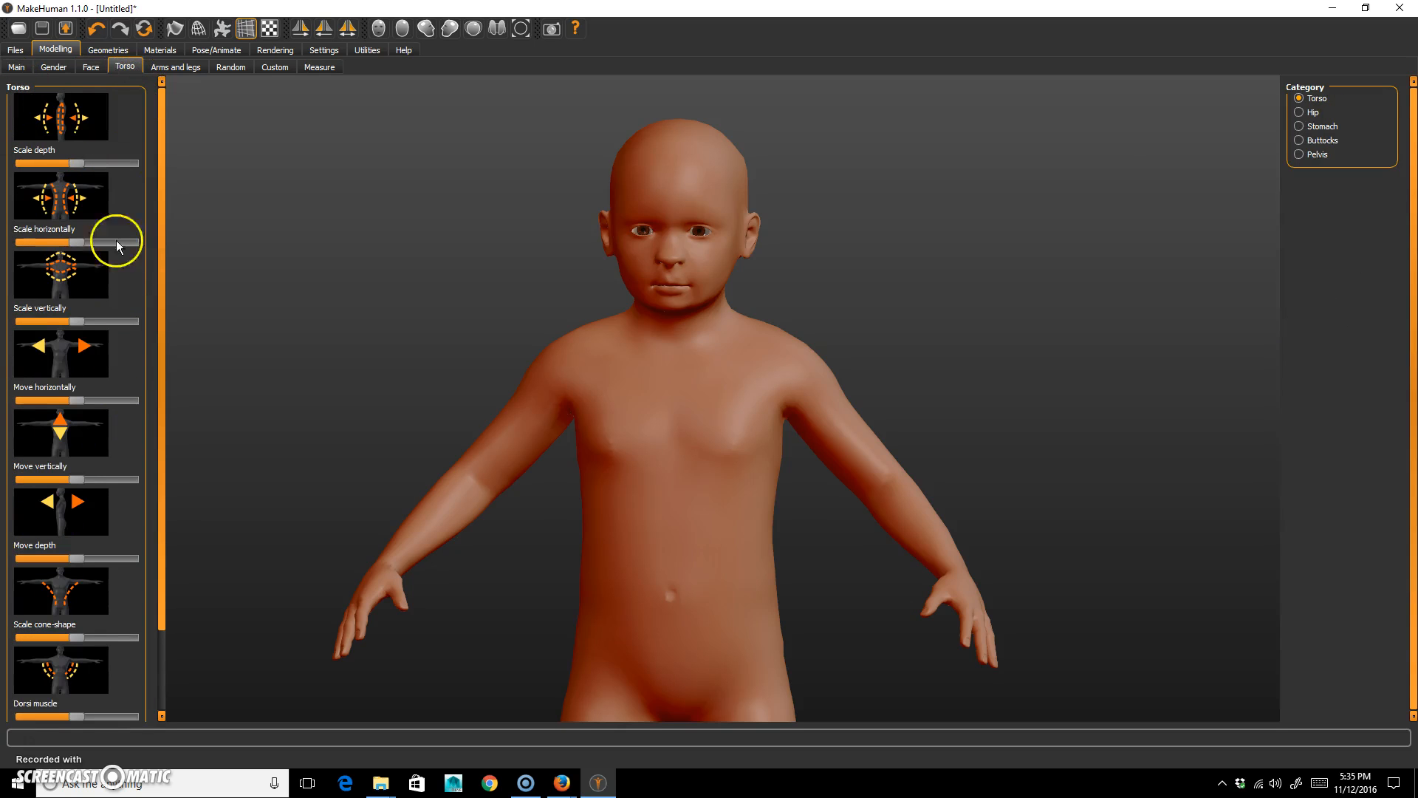
left_click_drag(164, 464, 164, 539)
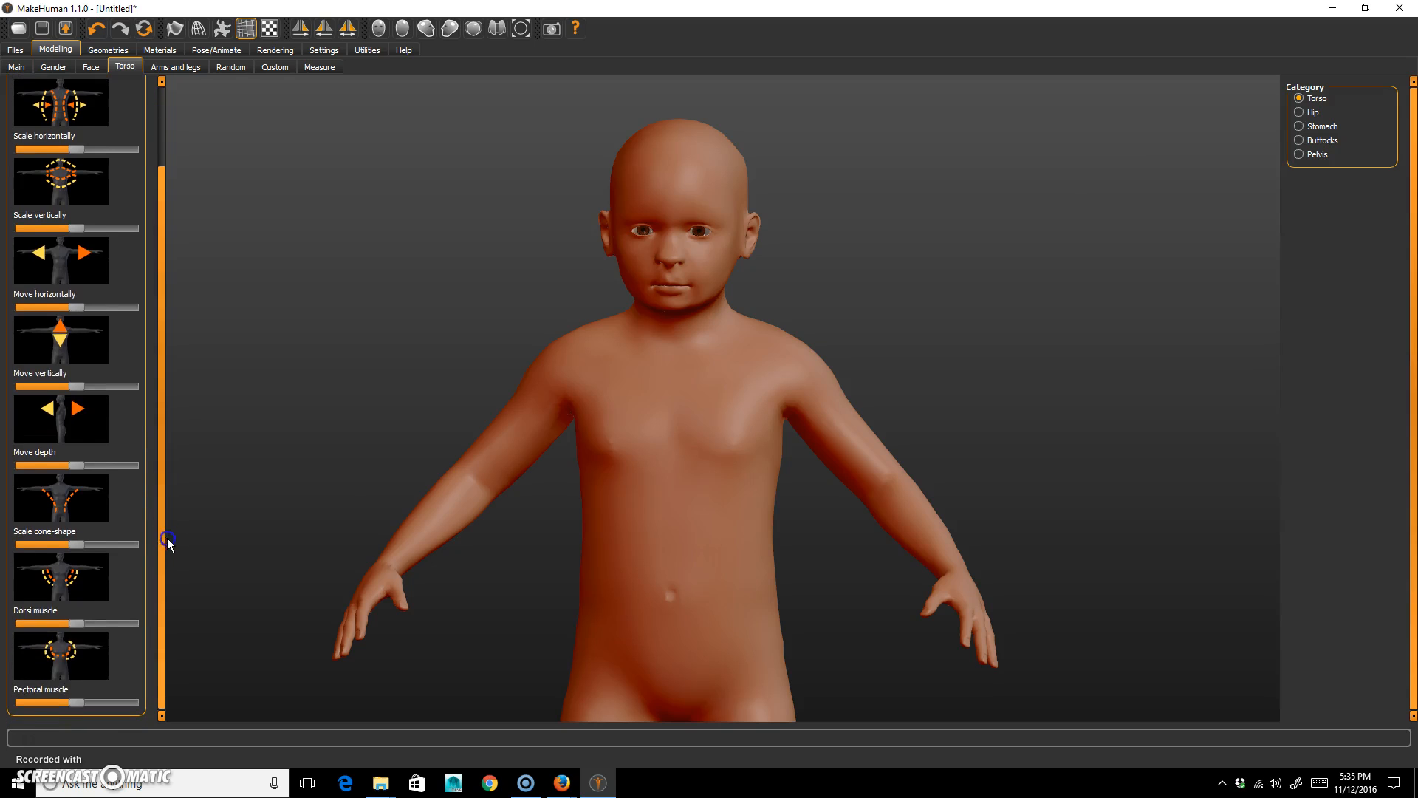
left_click_drag(795, 400, 866, 378)
left_click_drag(1071, 392, 463, 240)
left_click(159, 71)
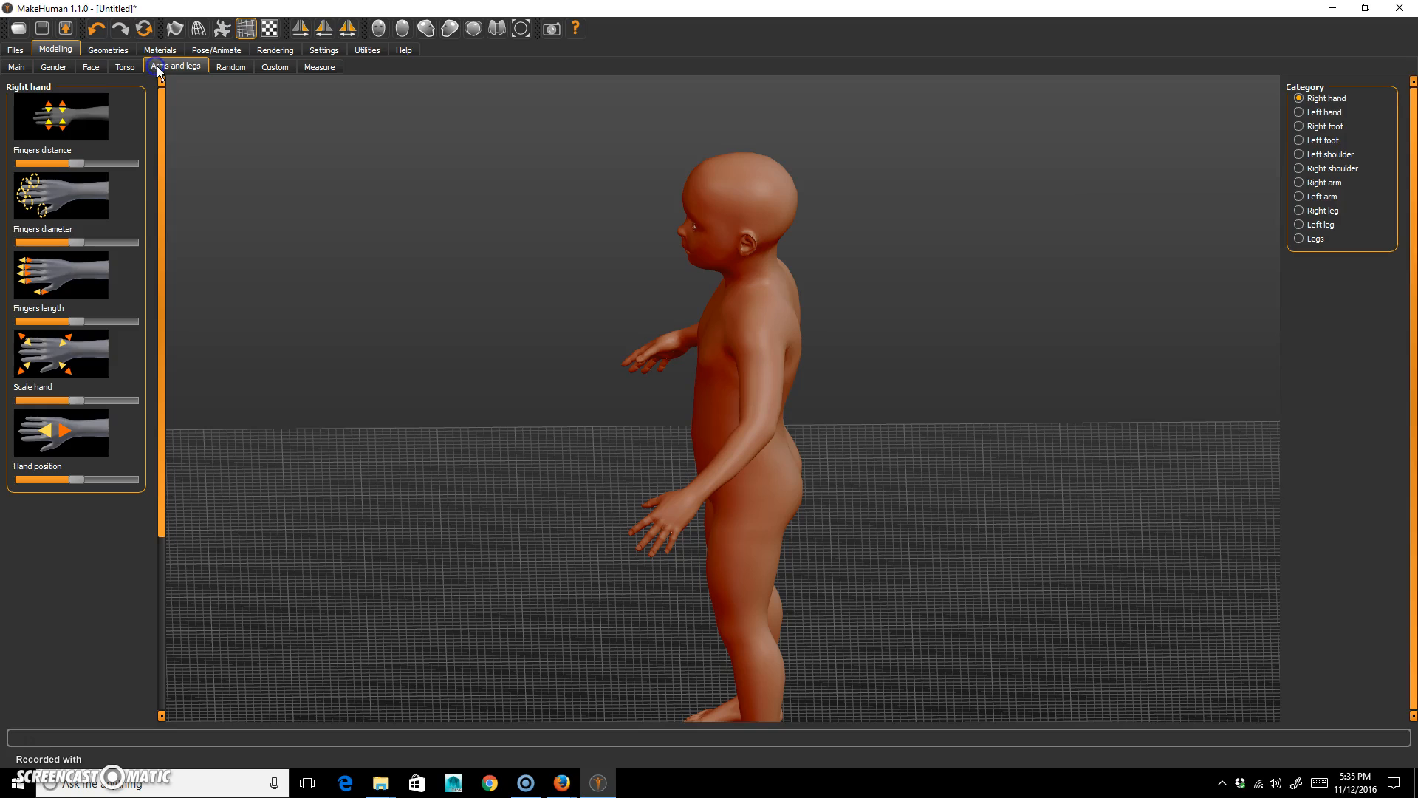
left_click(1323, 114)
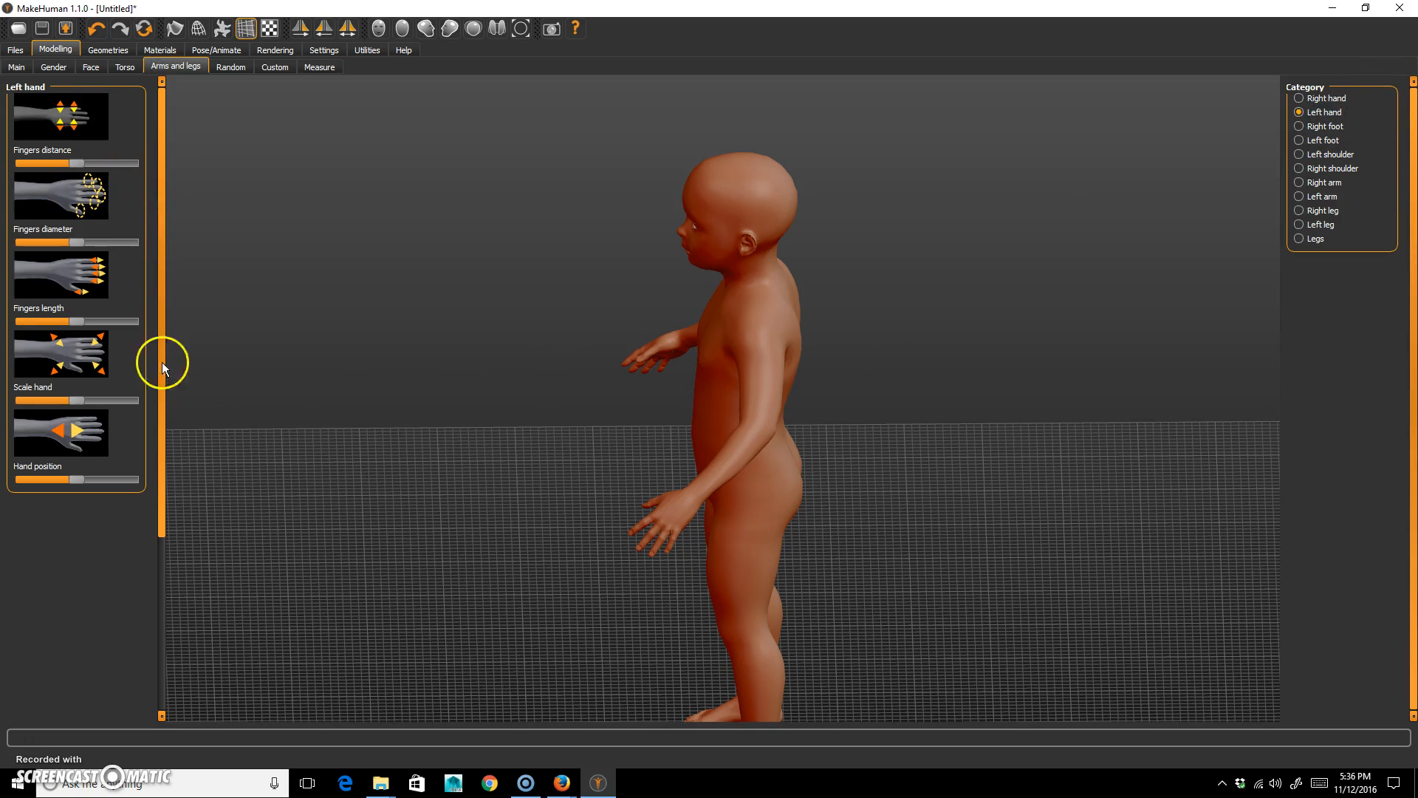
left_click(1324, 126)
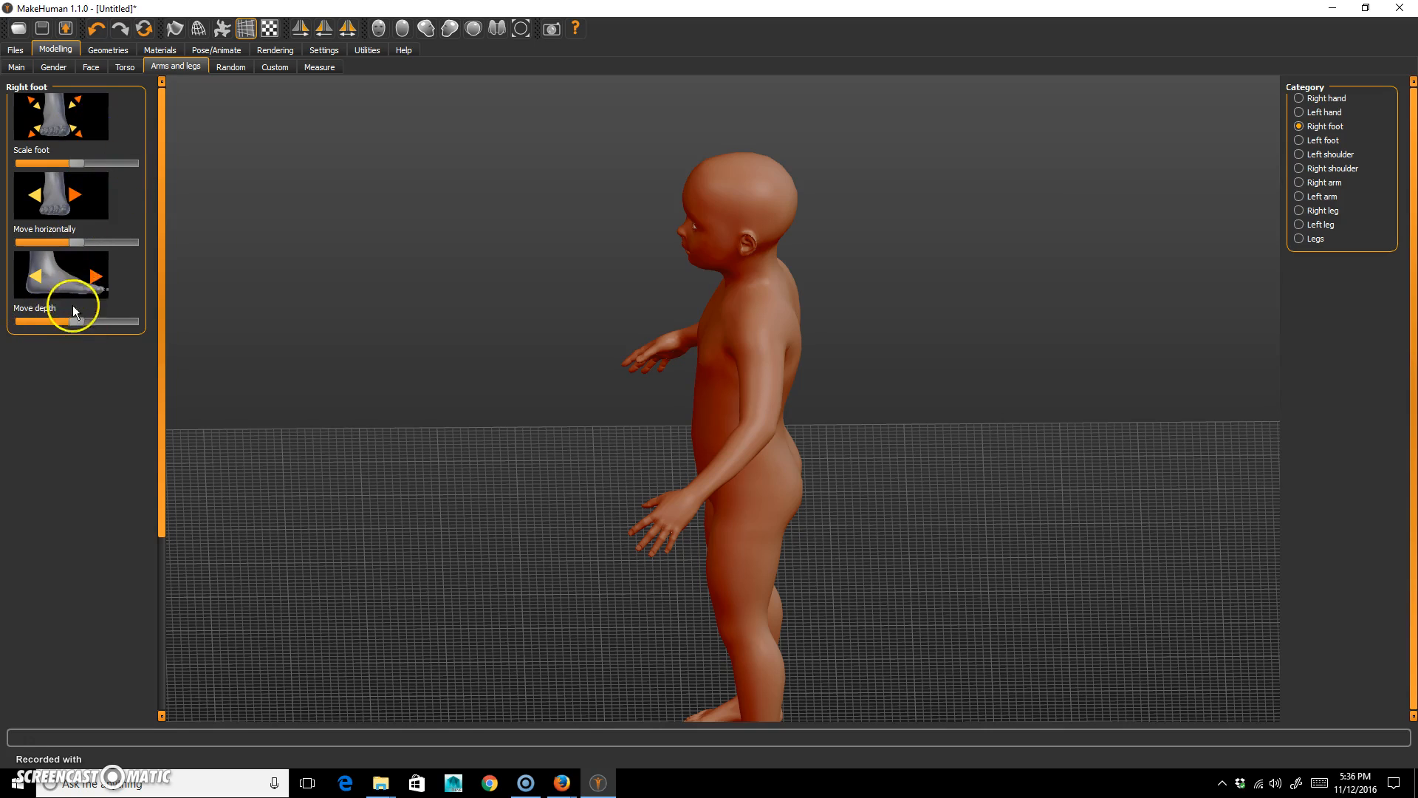
scroll(808, 505, "down", 5)
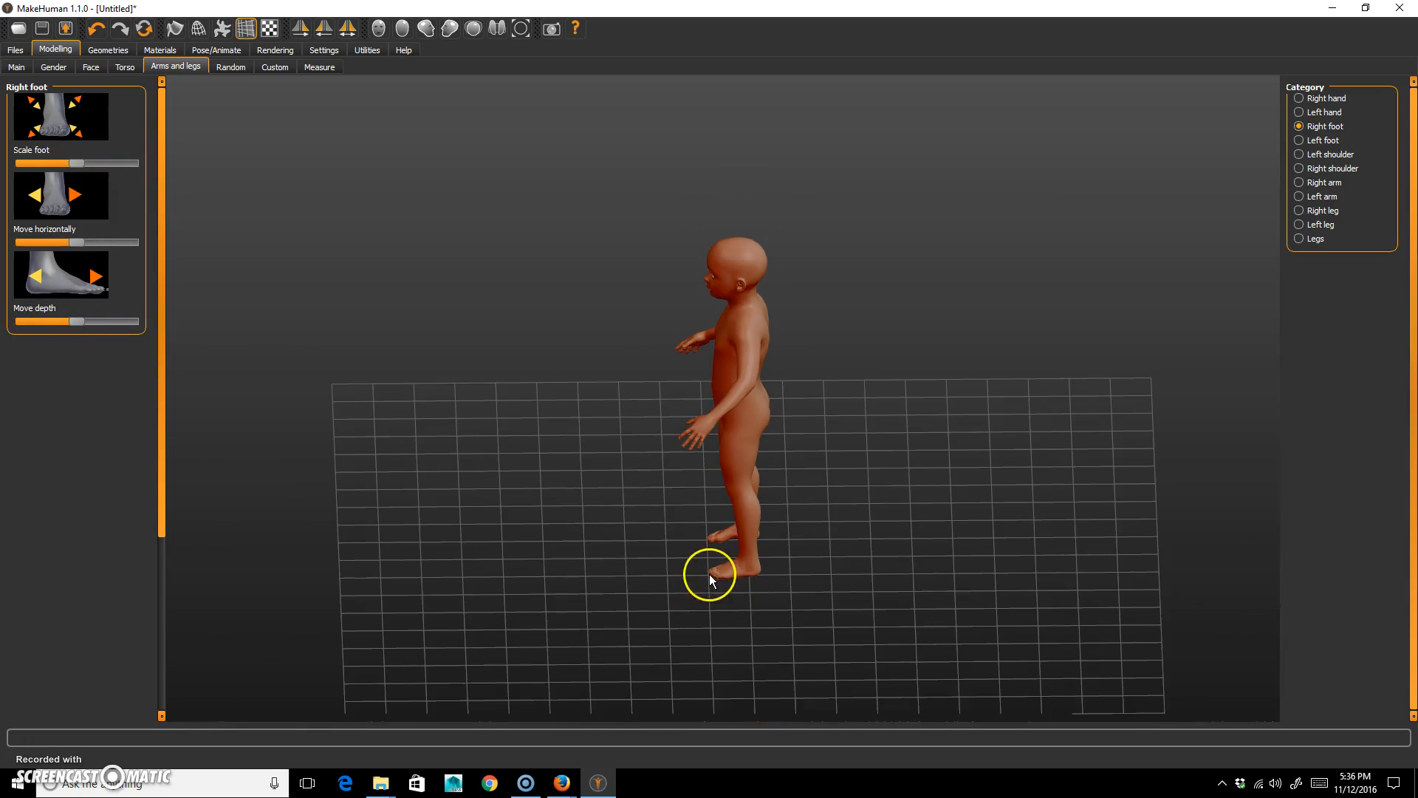
Look through the random, custom target and body measurement options, and return to the arms and legs controls.
left_click(232, 67)
left_click(277, 67)
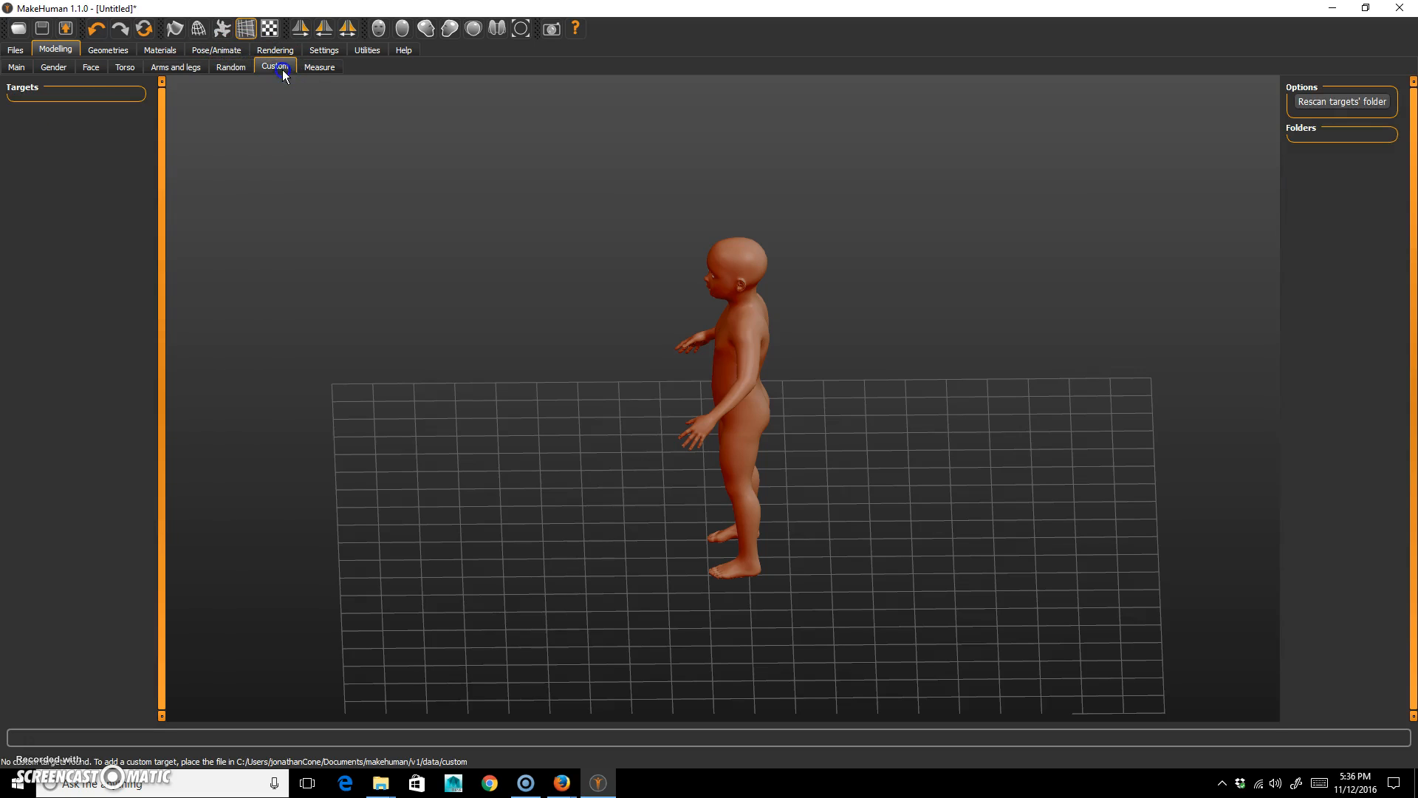
left_click(312, 68)
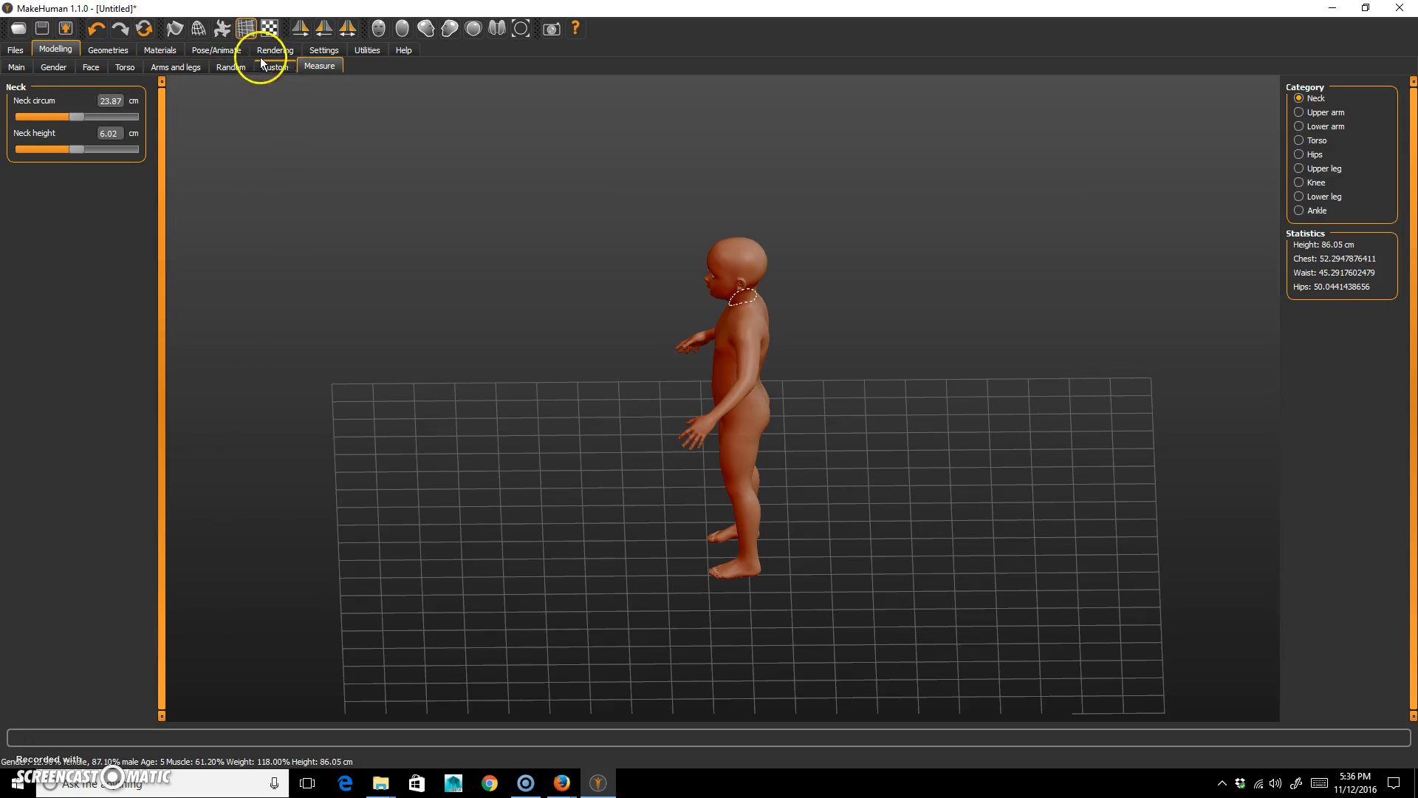
left_click_drag(317, 301, 635, 316)
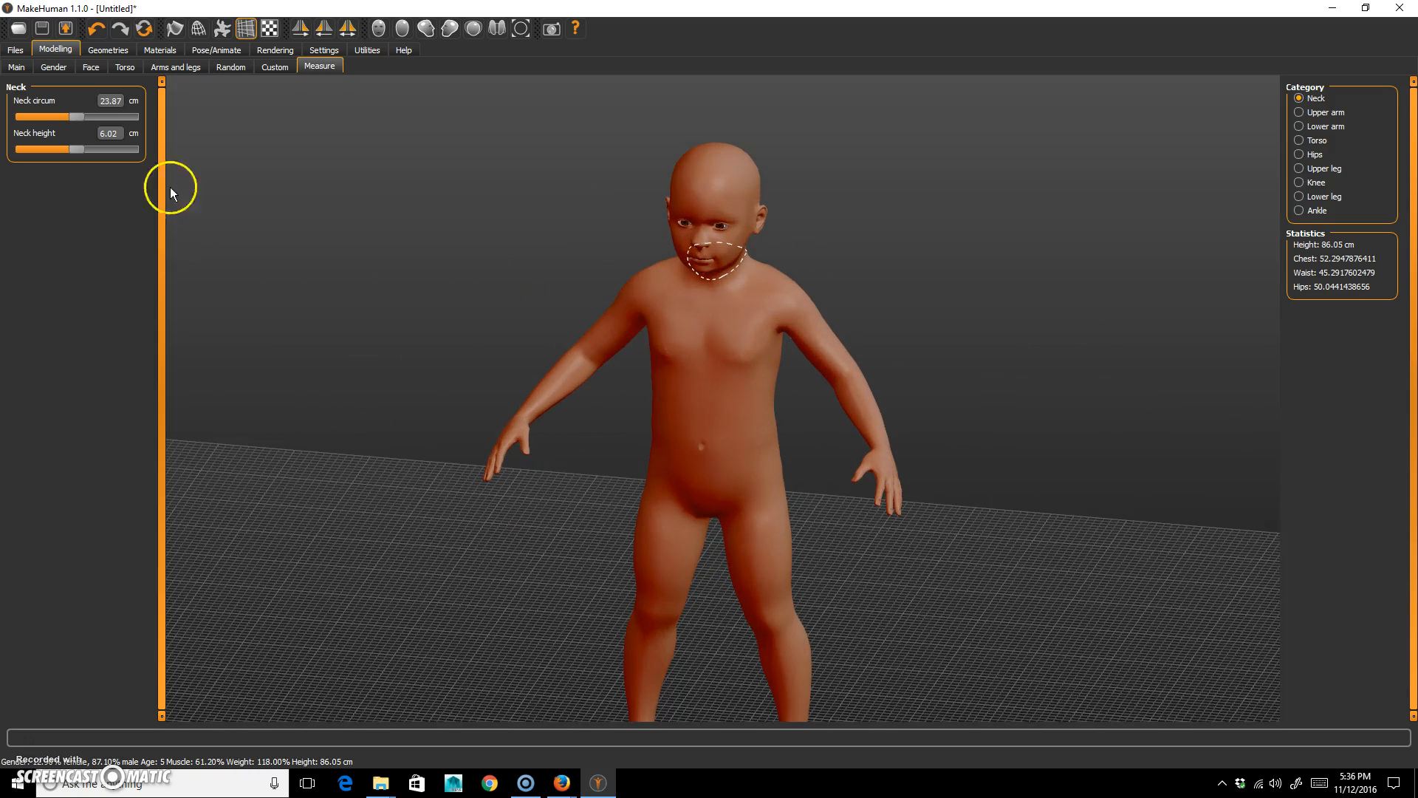
left_click(126, 66)
left_click(171, 68)
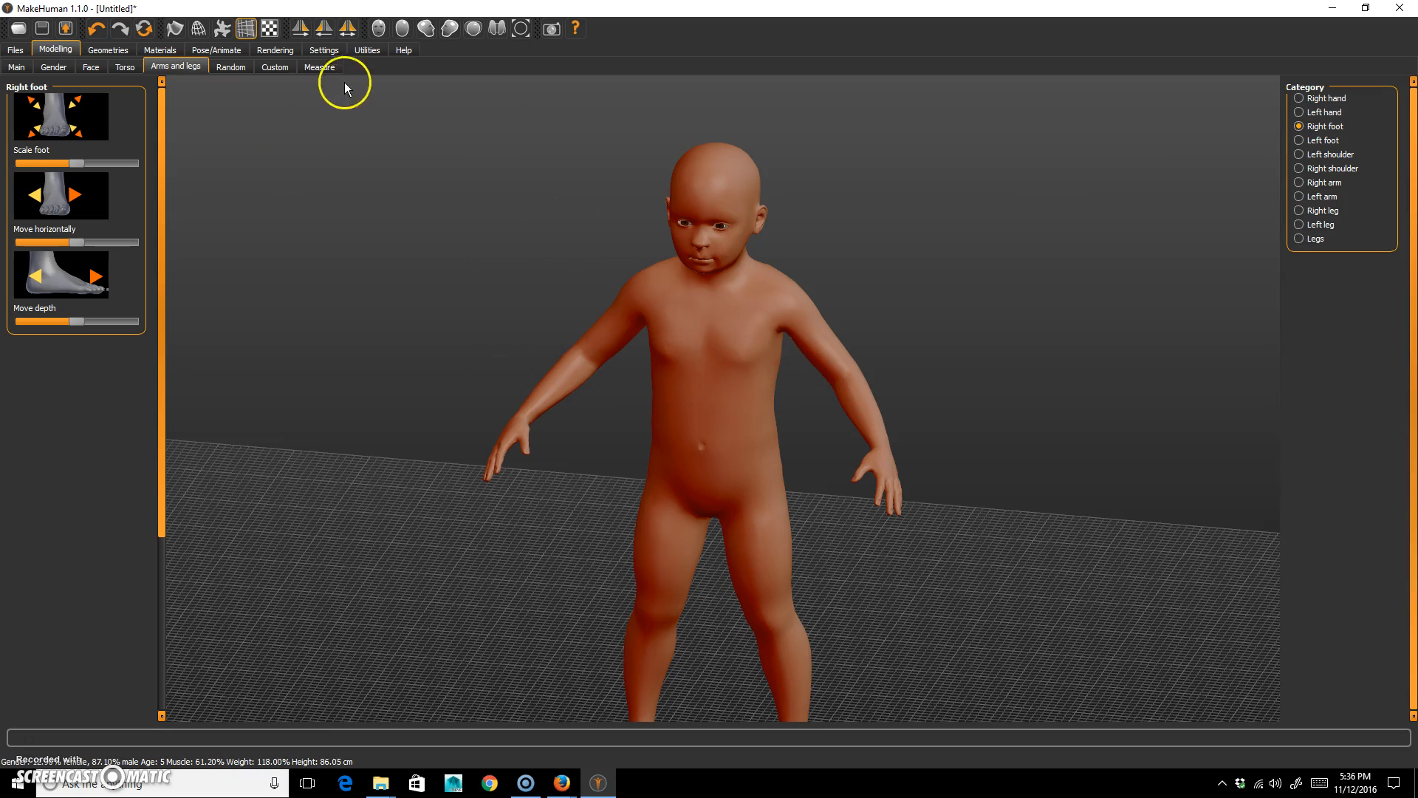
Bring up the topology presets for the body and display the figure as a wireframe.
left_click(63, 45)
left_click(108, 50)
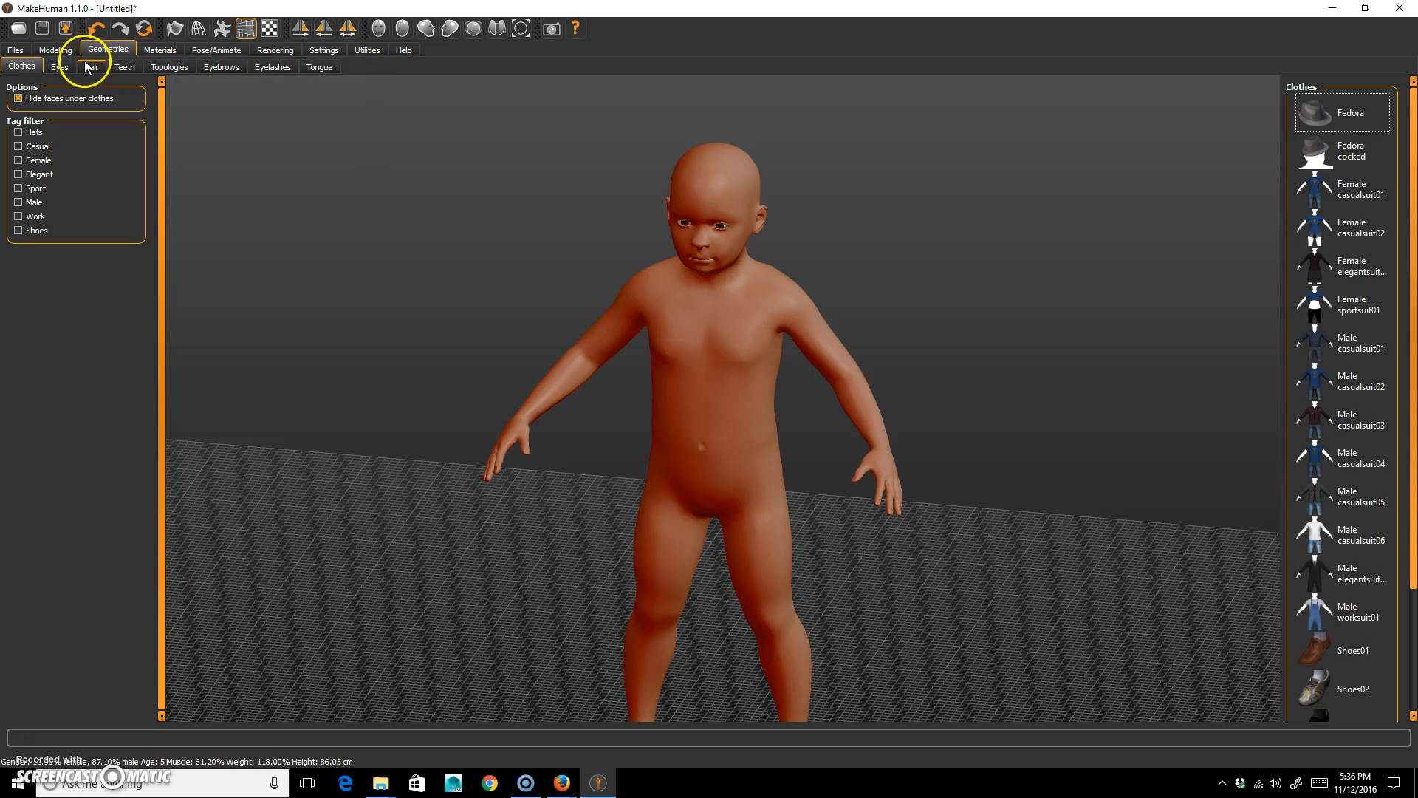
left_click(167, 66)
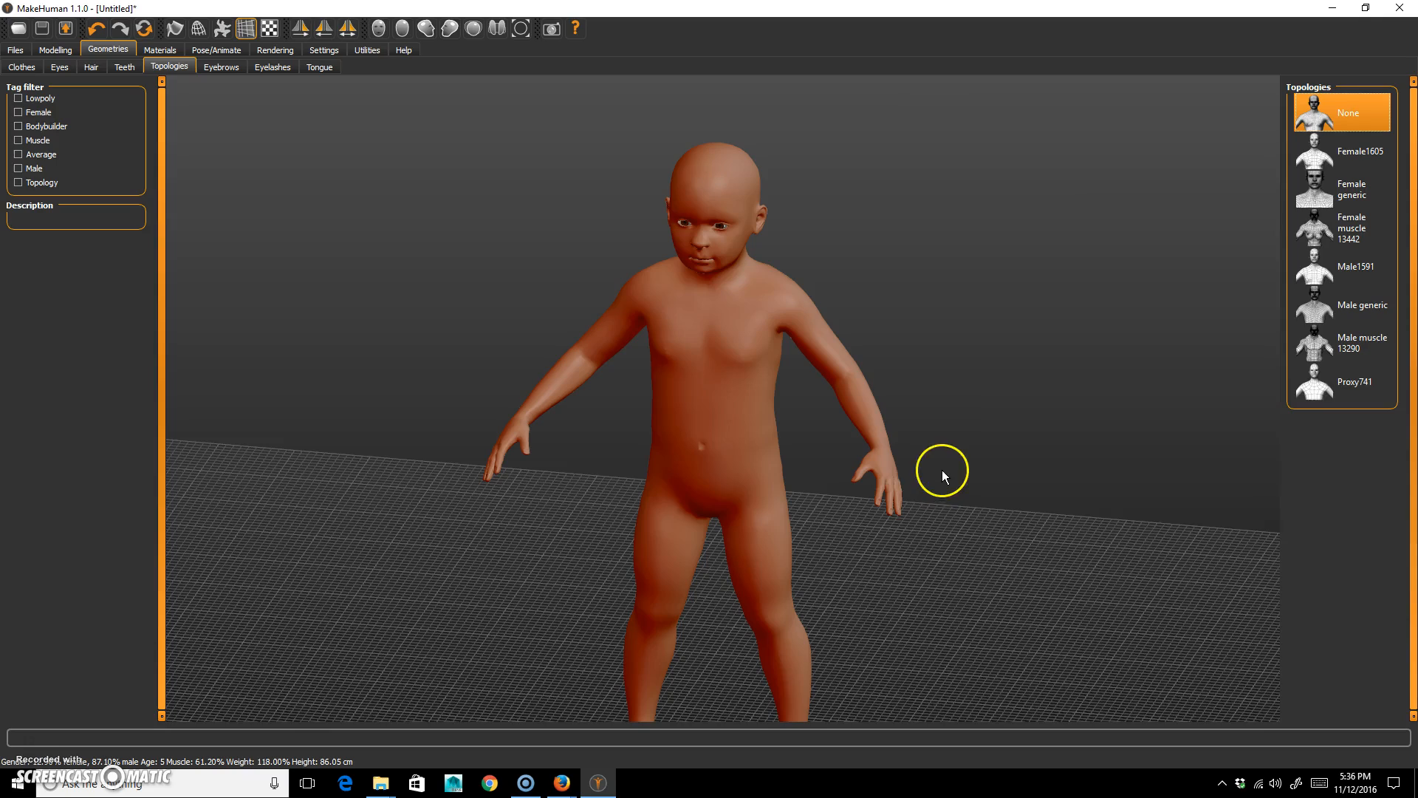
left_click(198, 29)
left_click_drag(844, 322, 1029, 437)
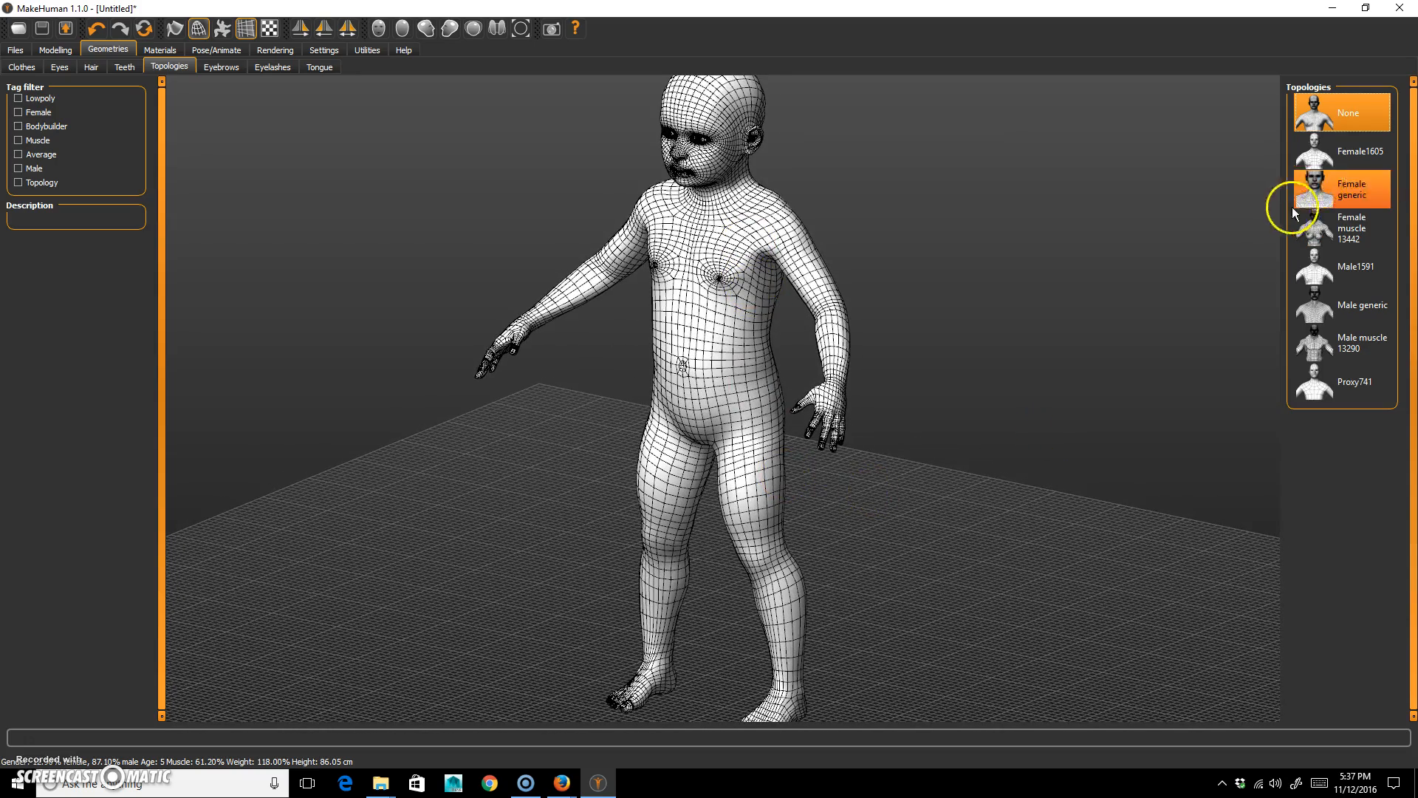
Try the Female1605, Female generic, Female muscle 13442, Male1591, Male generic, Male muscle 13290 and Proxy741 topologies on the figure.
left_click(1355, 151)
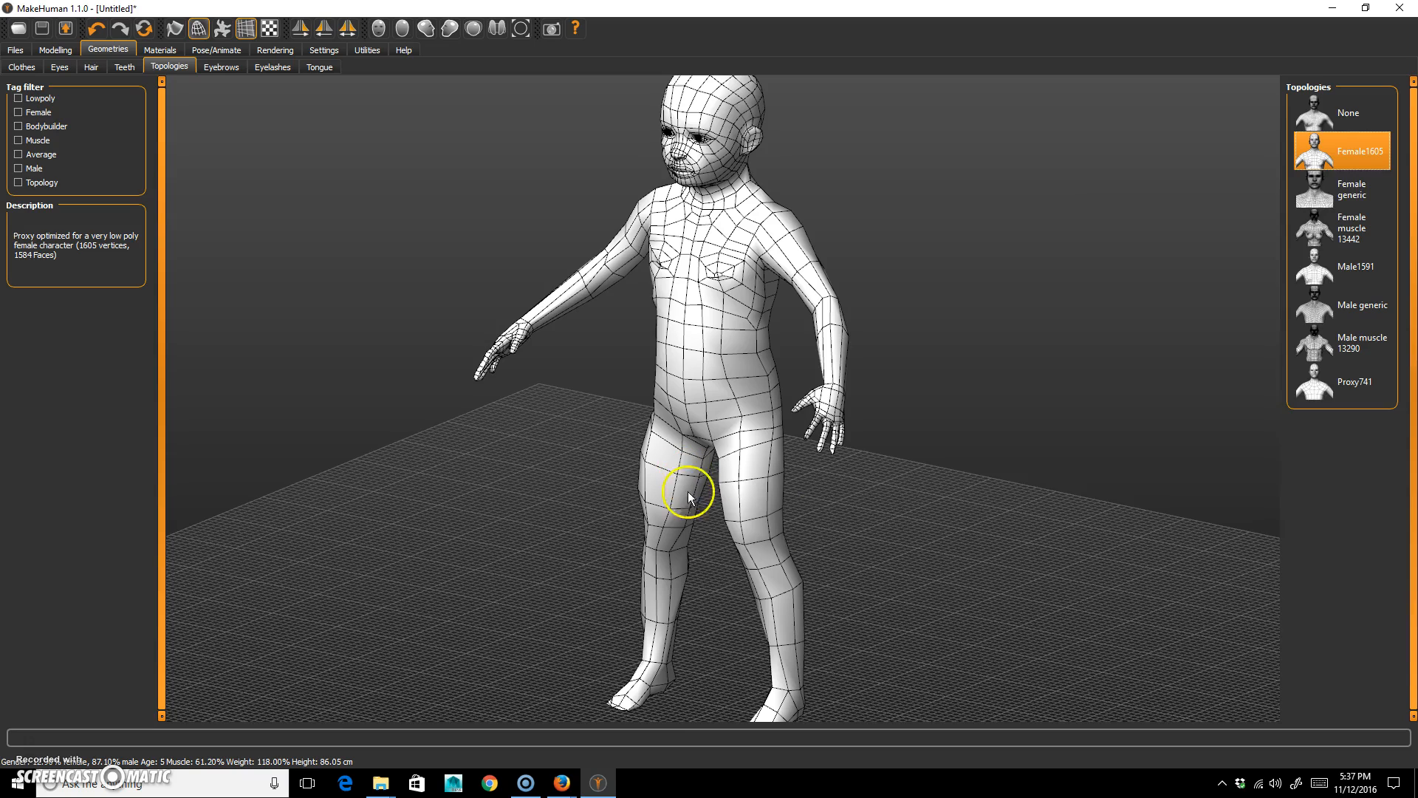
left_click(1304, 195)
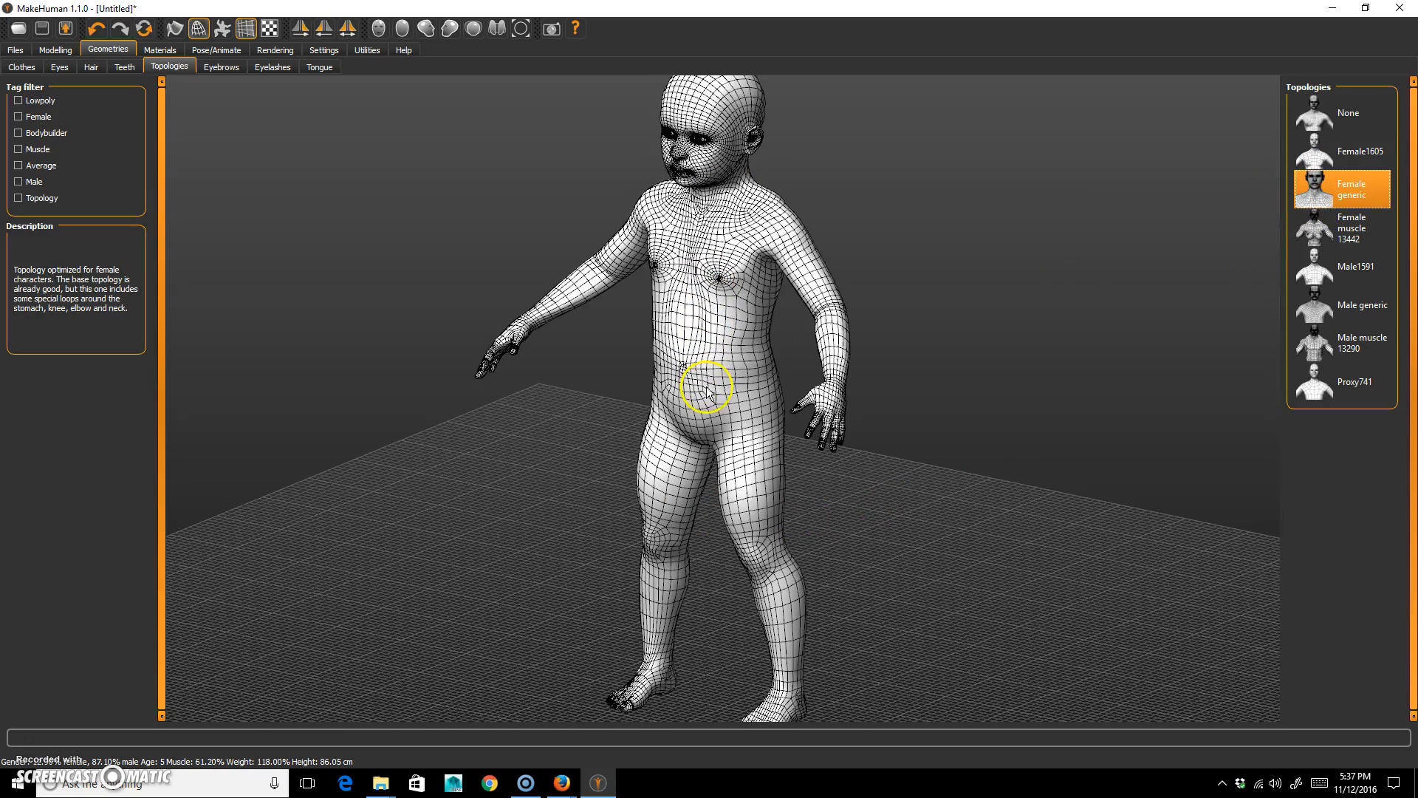
left_click(1364, 227)
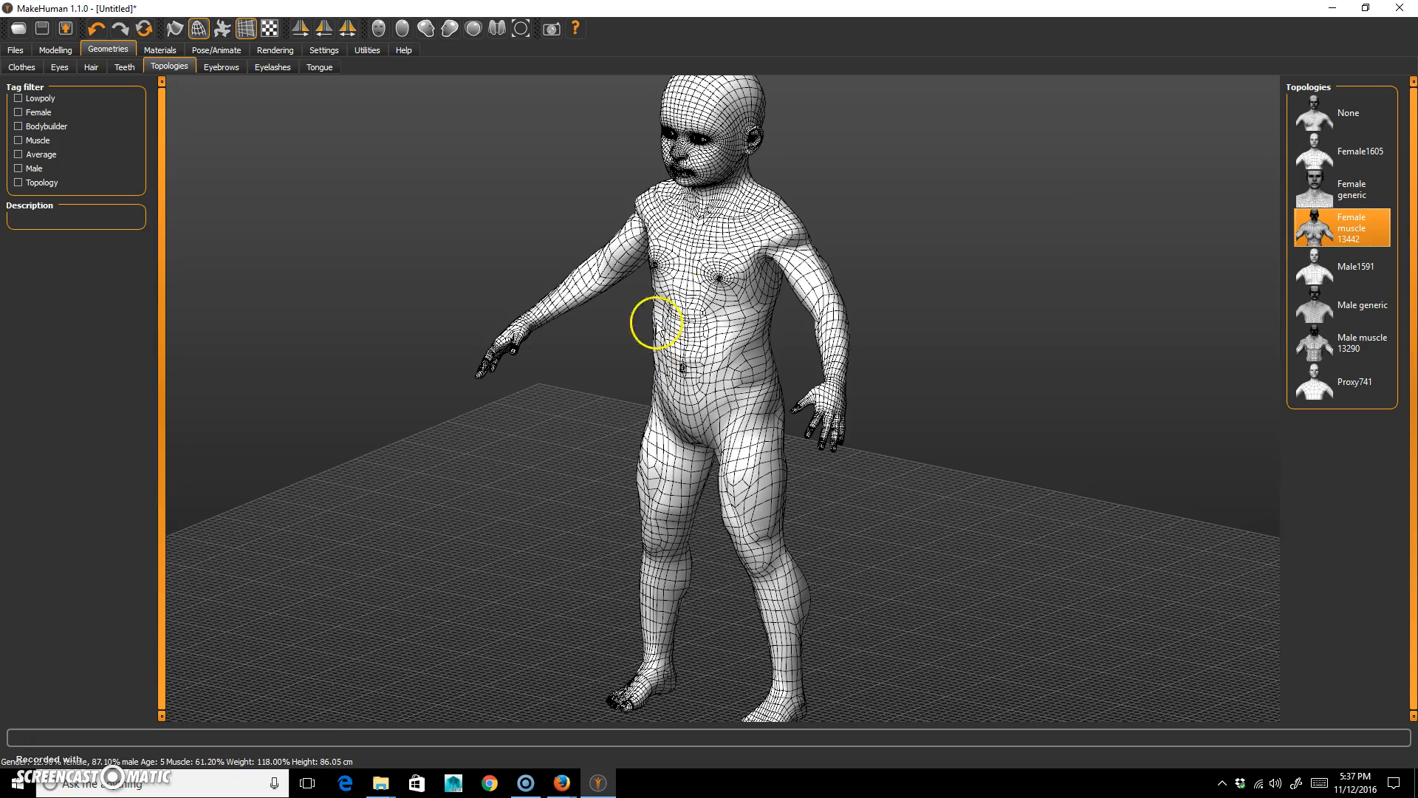
left_click(1364, 275)
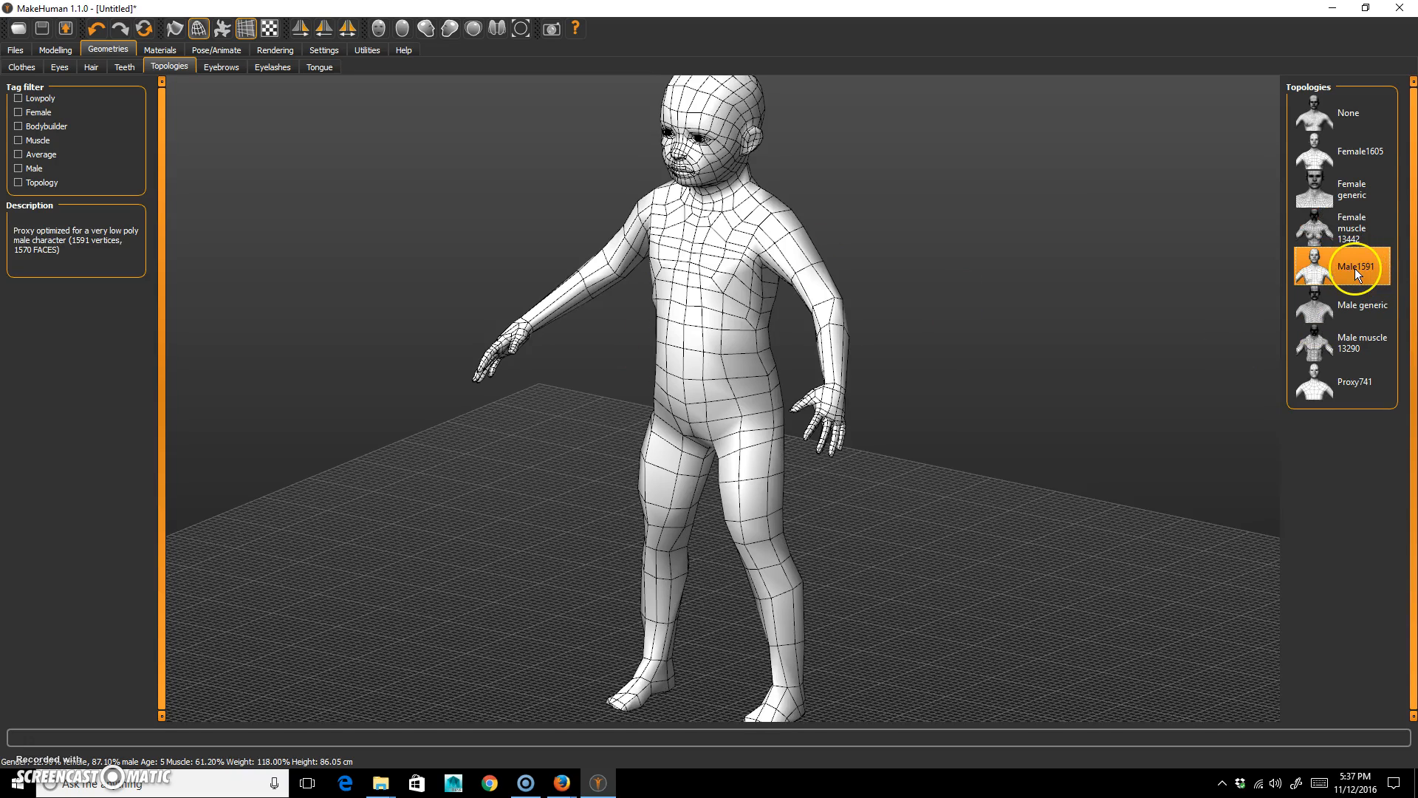
left_click(1367, 313)
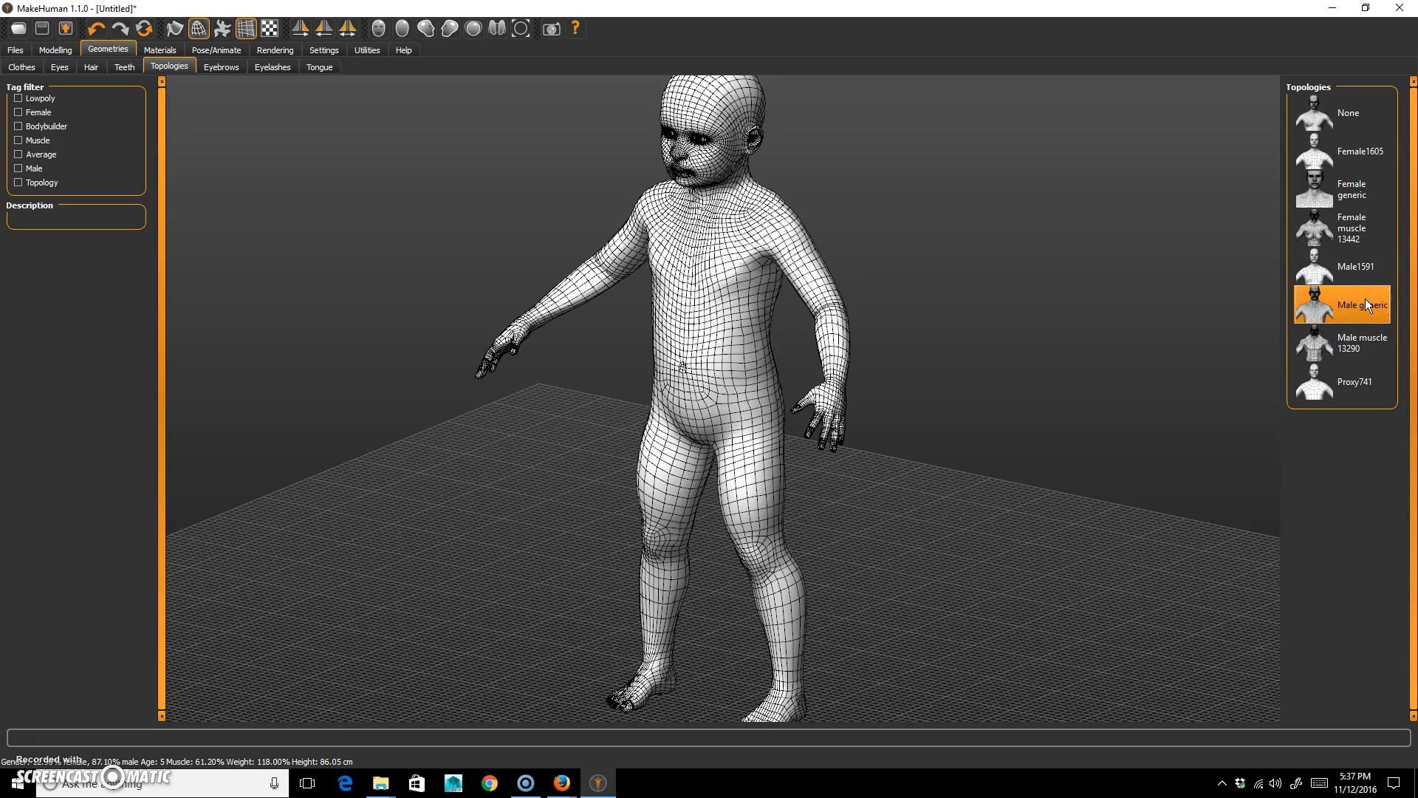
left_click(1358, 360)
left_click(1370, 392)
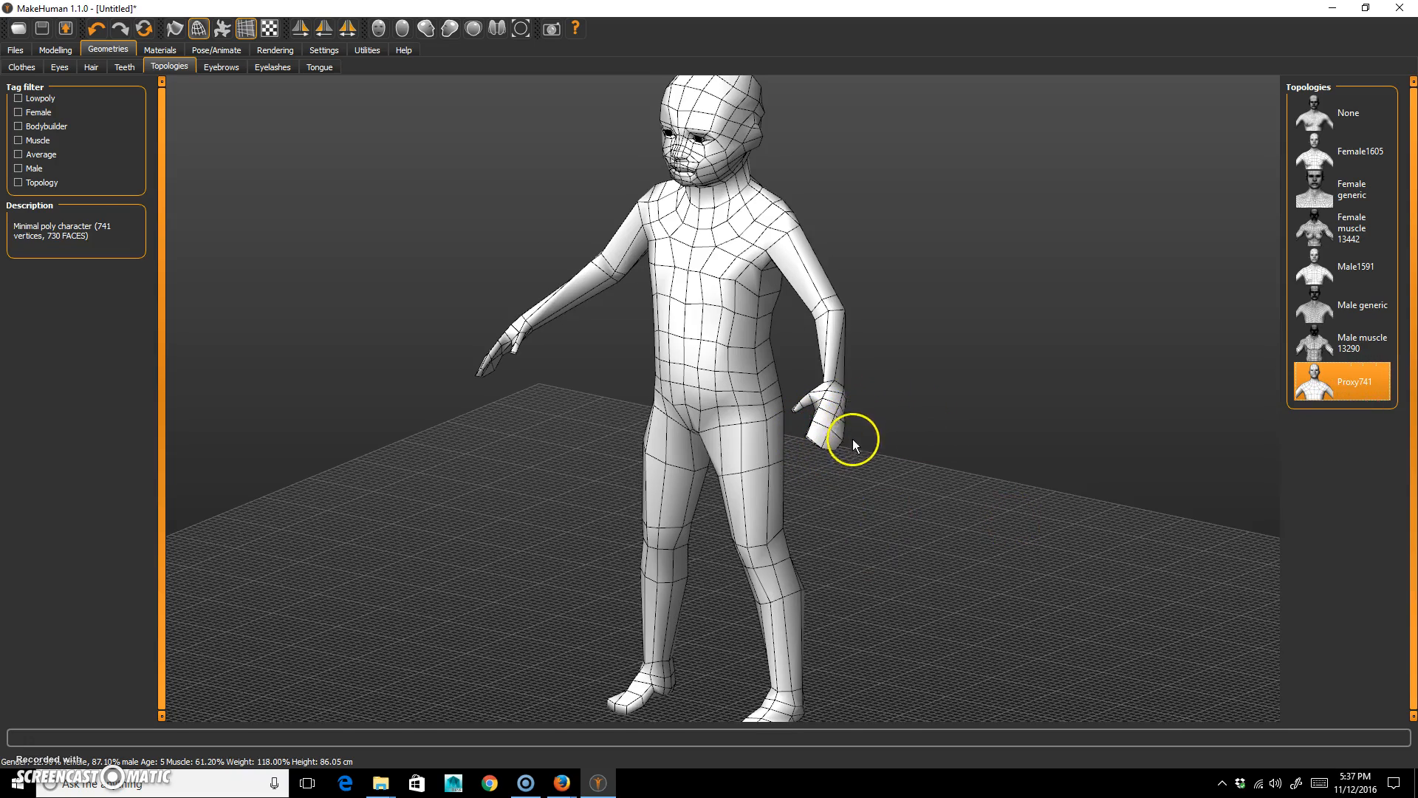
Compare the Male generic and Male1591 topologies with the base mesh, and return the topology to None.
left_click(1379, 305)
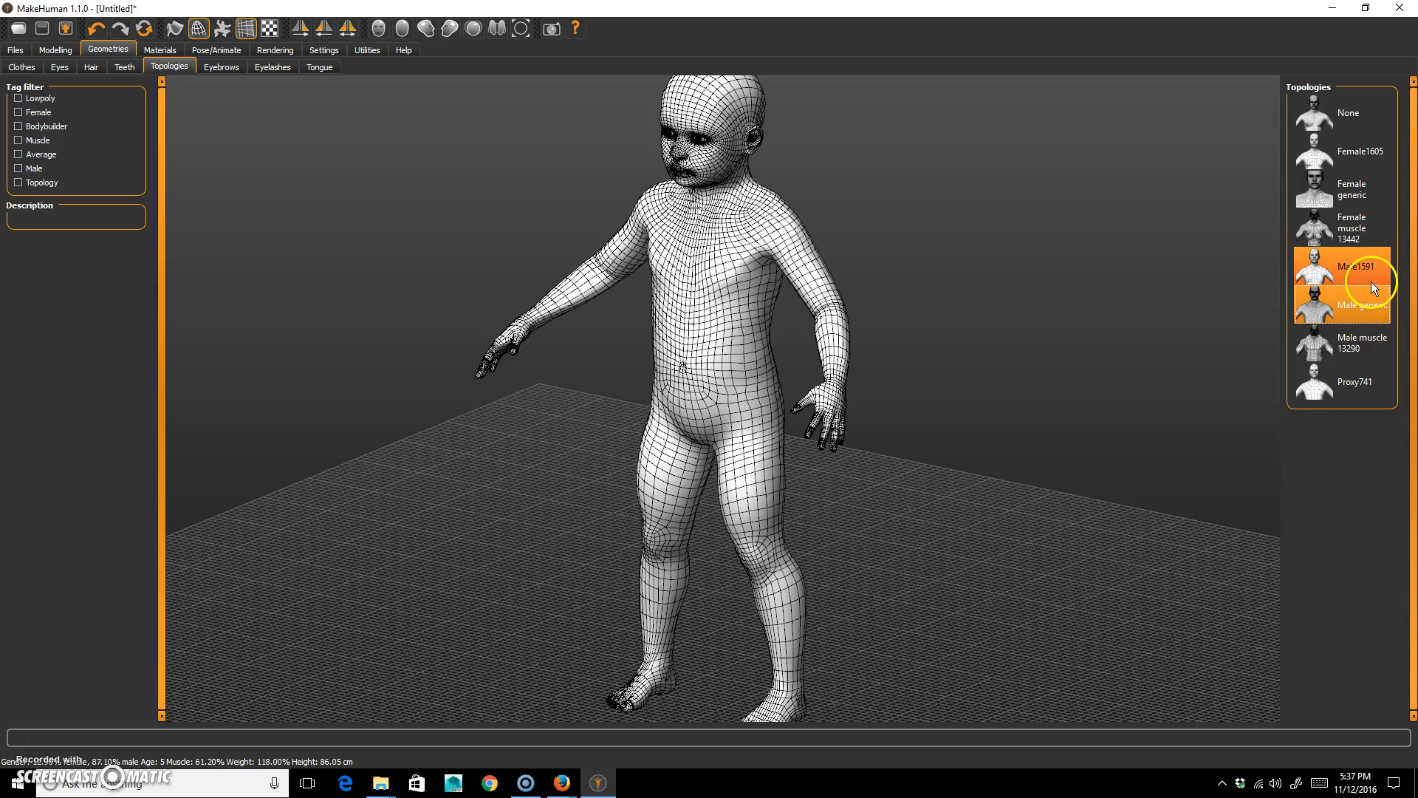
left_click_drag(978, 455, 982, 565)
left_click(1322, 268)
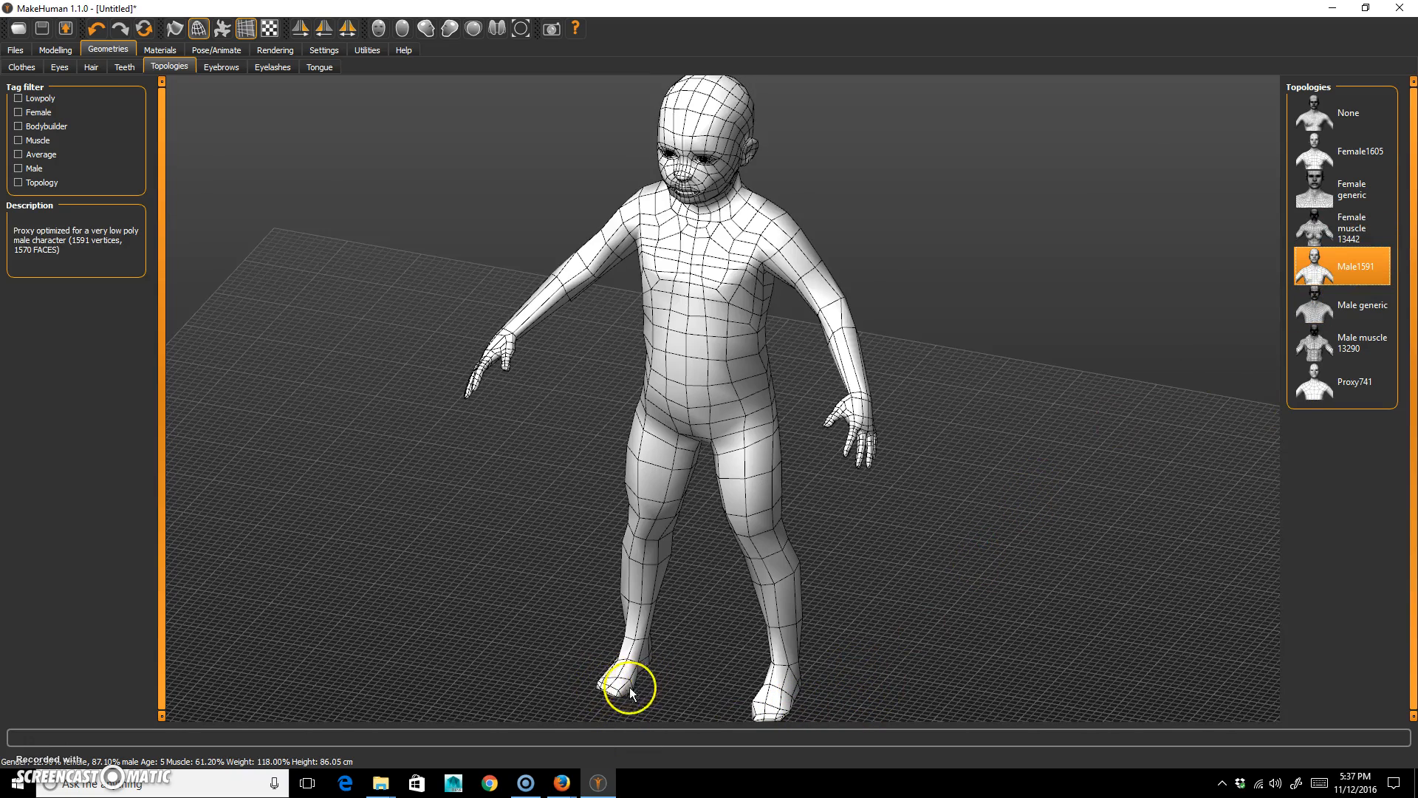
left_click_drag(619, 694, 988, 557)
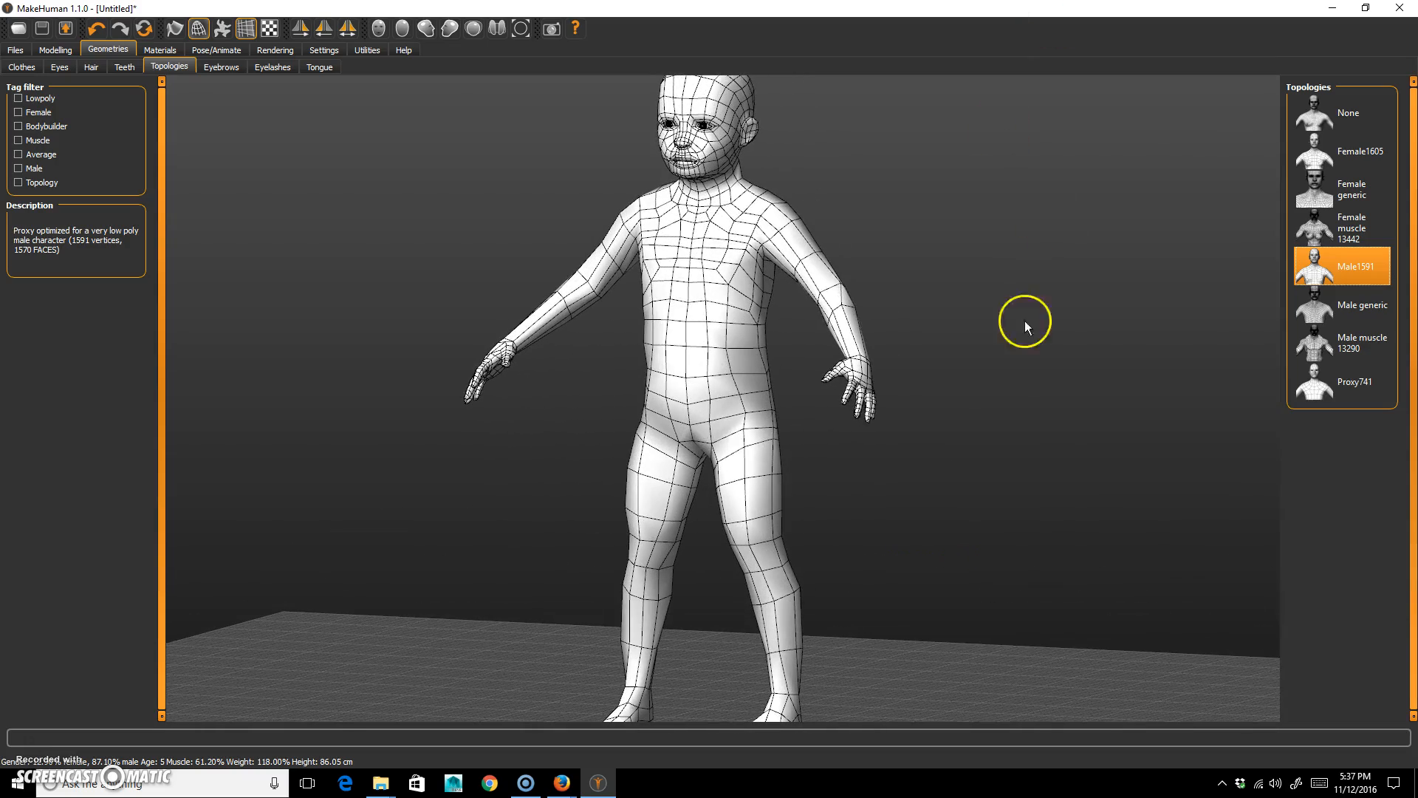
left_click(1362, 125)
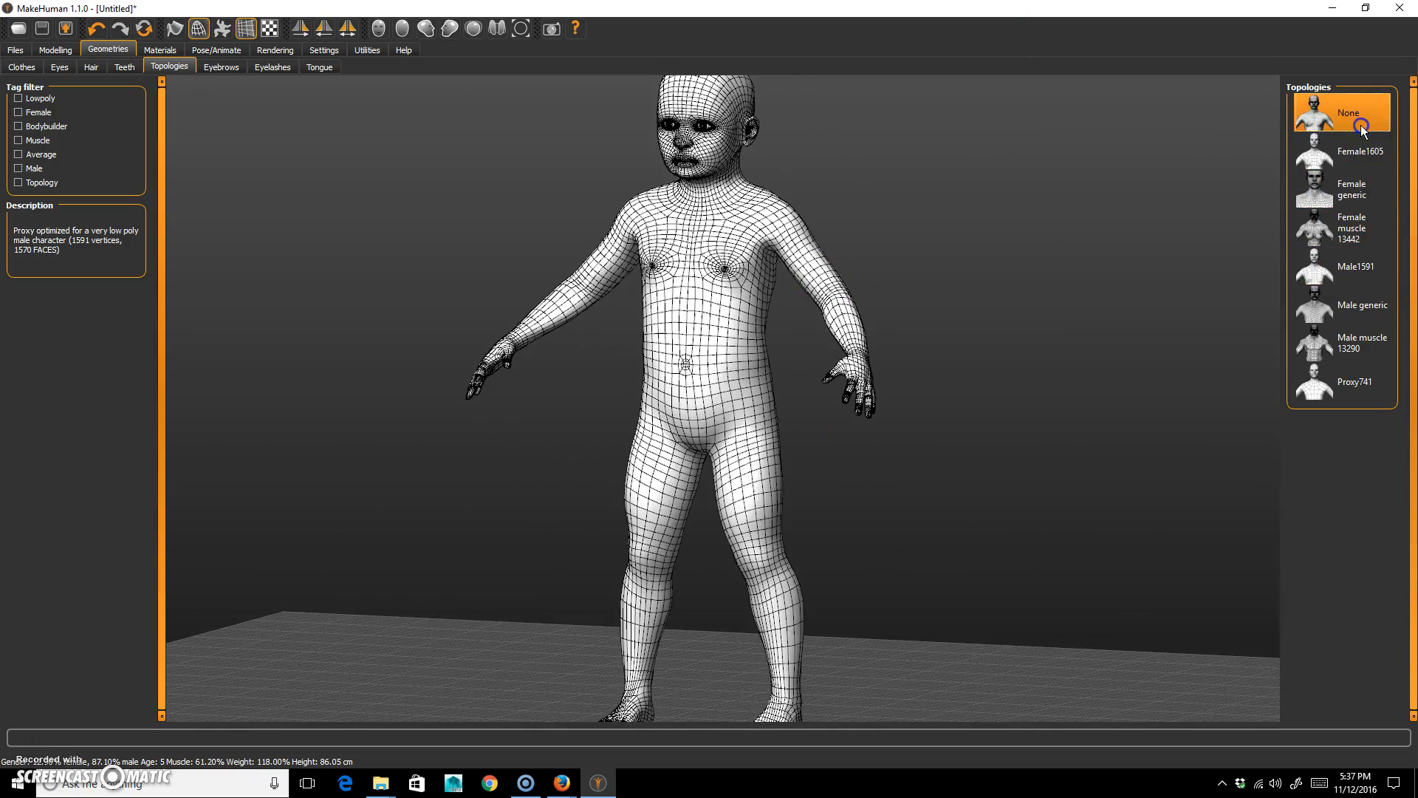
left_click(1368, 309)
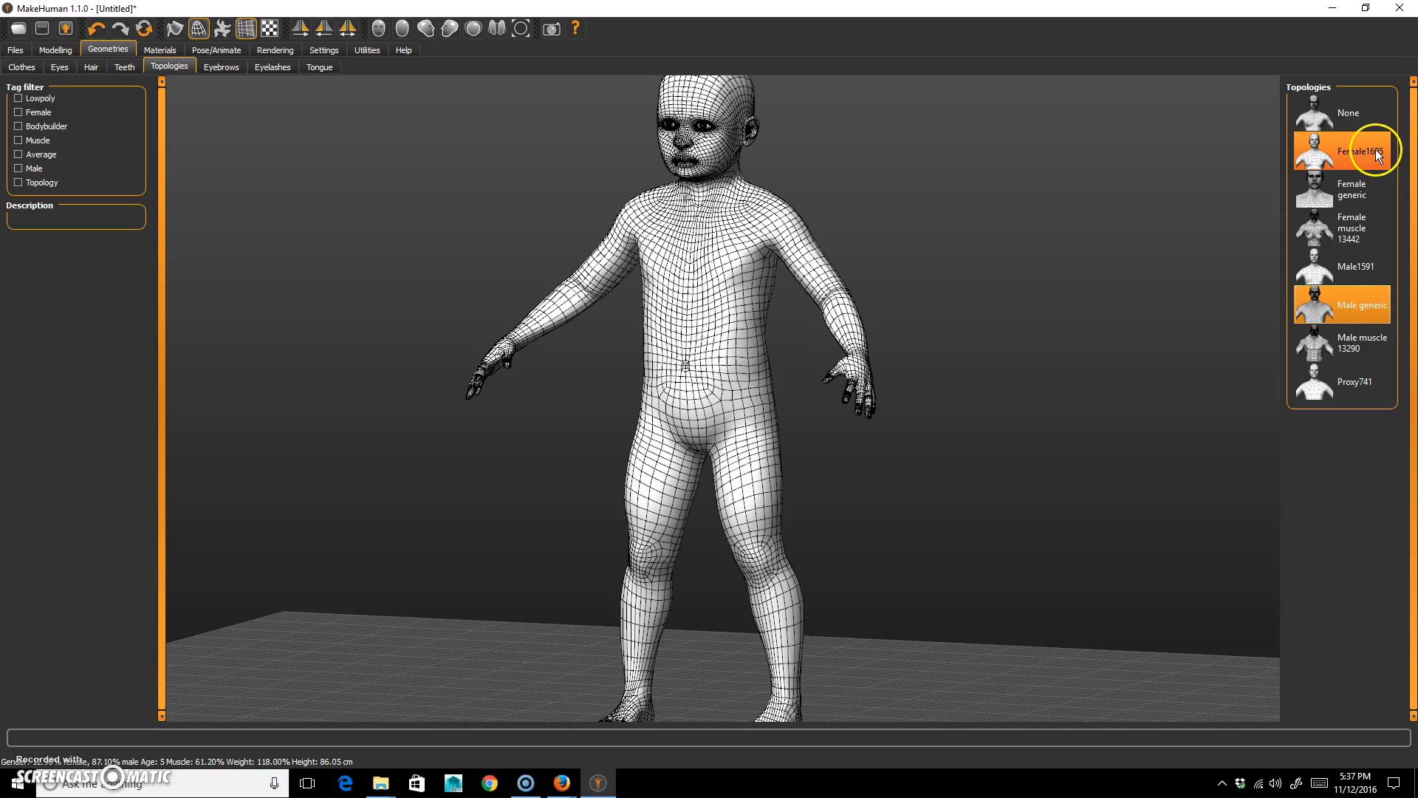
left_click(1373, 115)
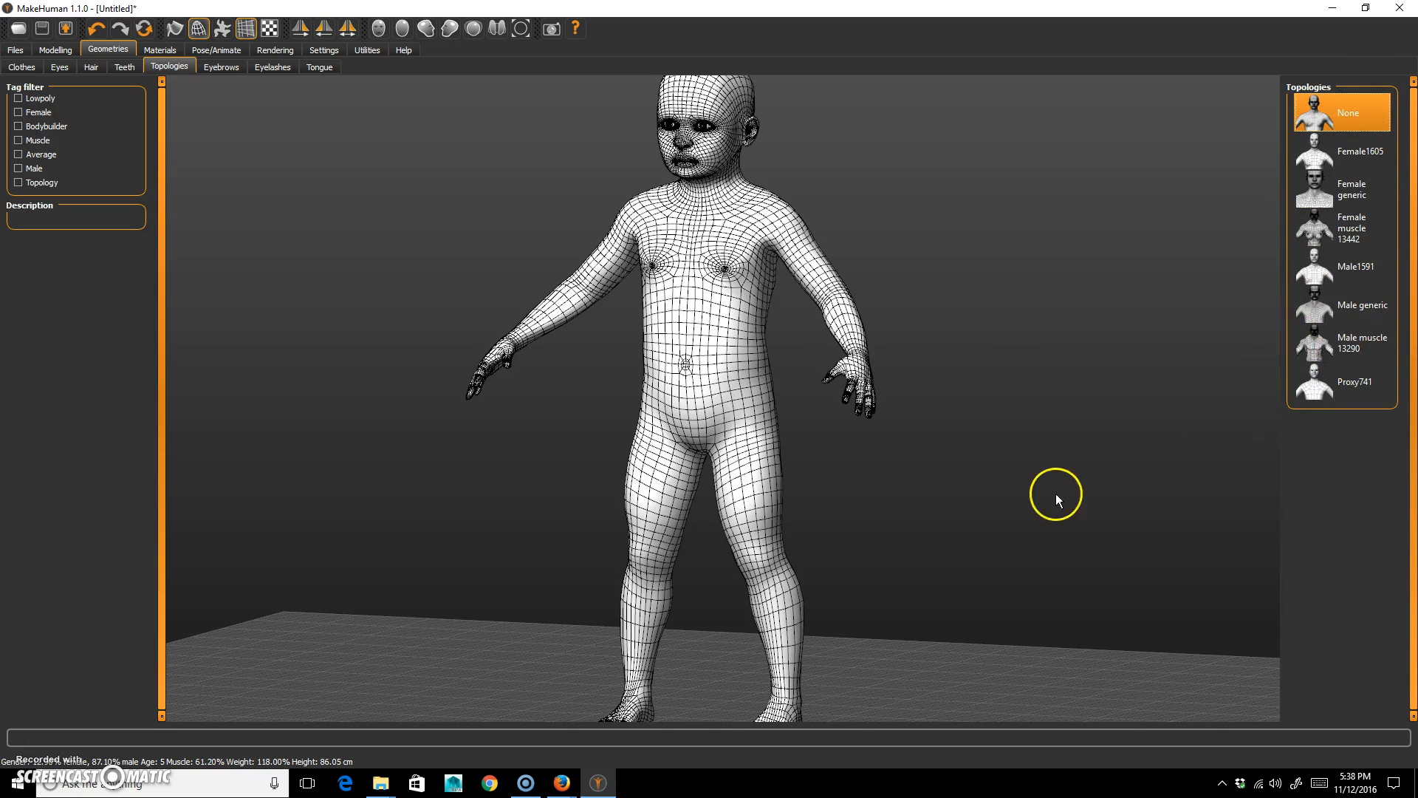
Apply the Male generic topology to the figure.
left_click_drag(1056, 493, 1066, 526)
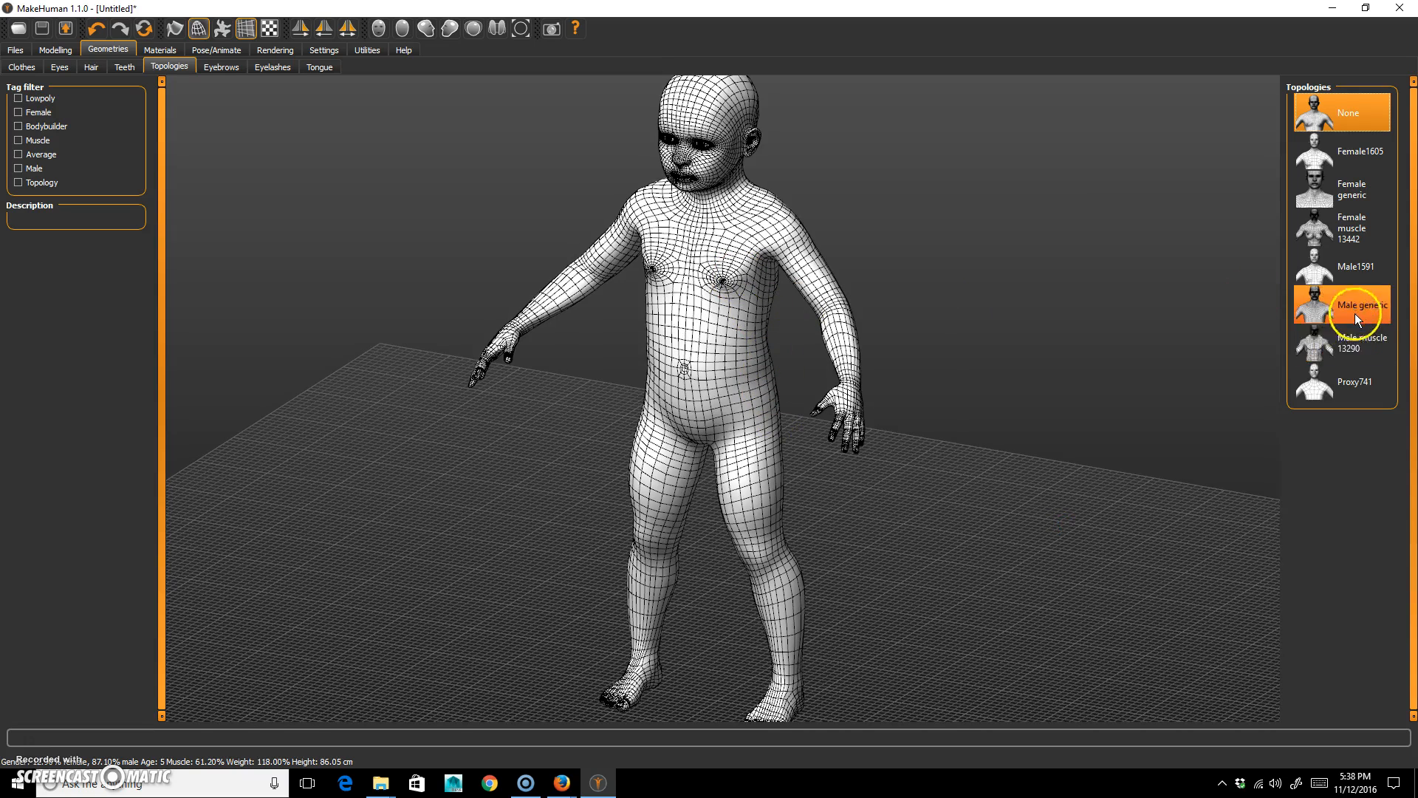
left_click(1373, 304)
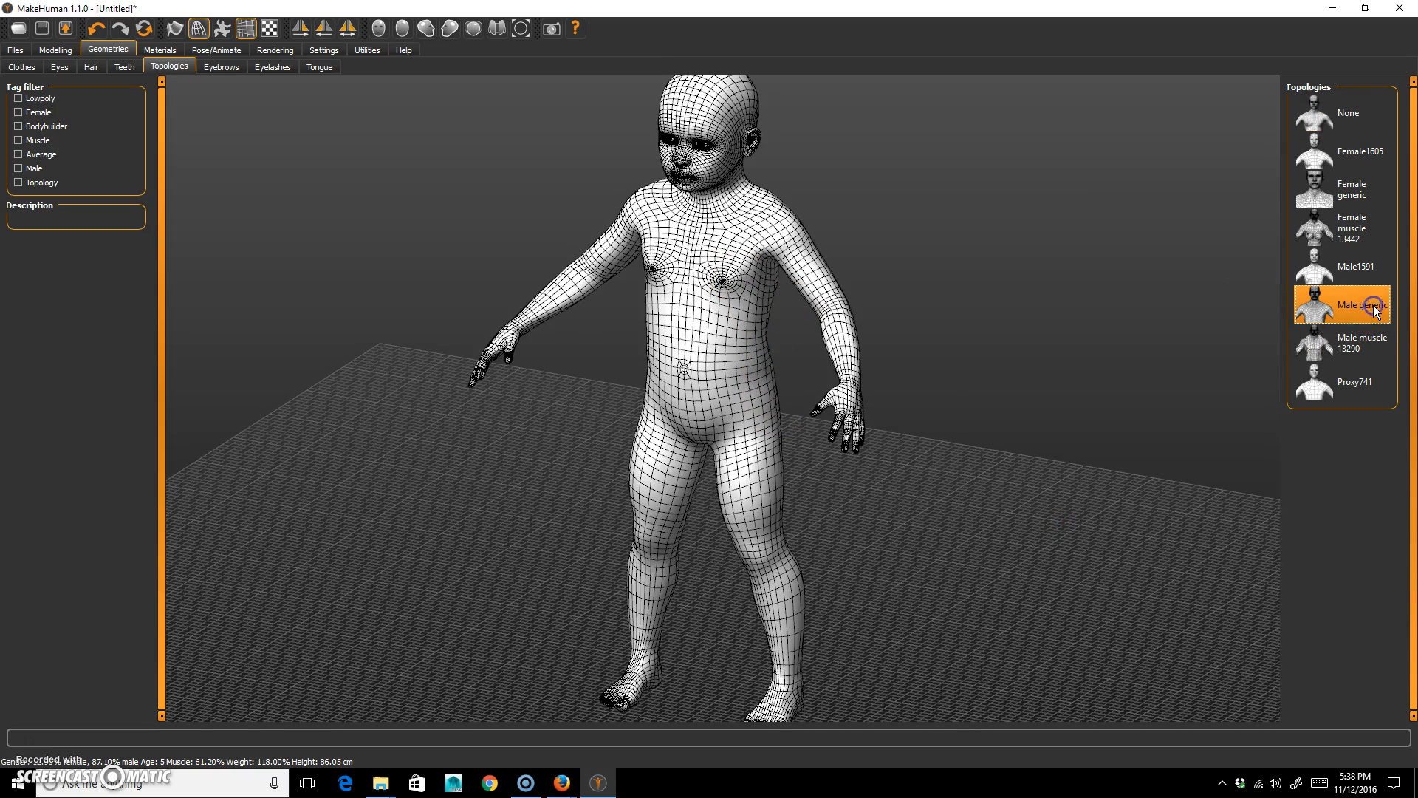
left_click_drag(1032, 468, 1098, 439)
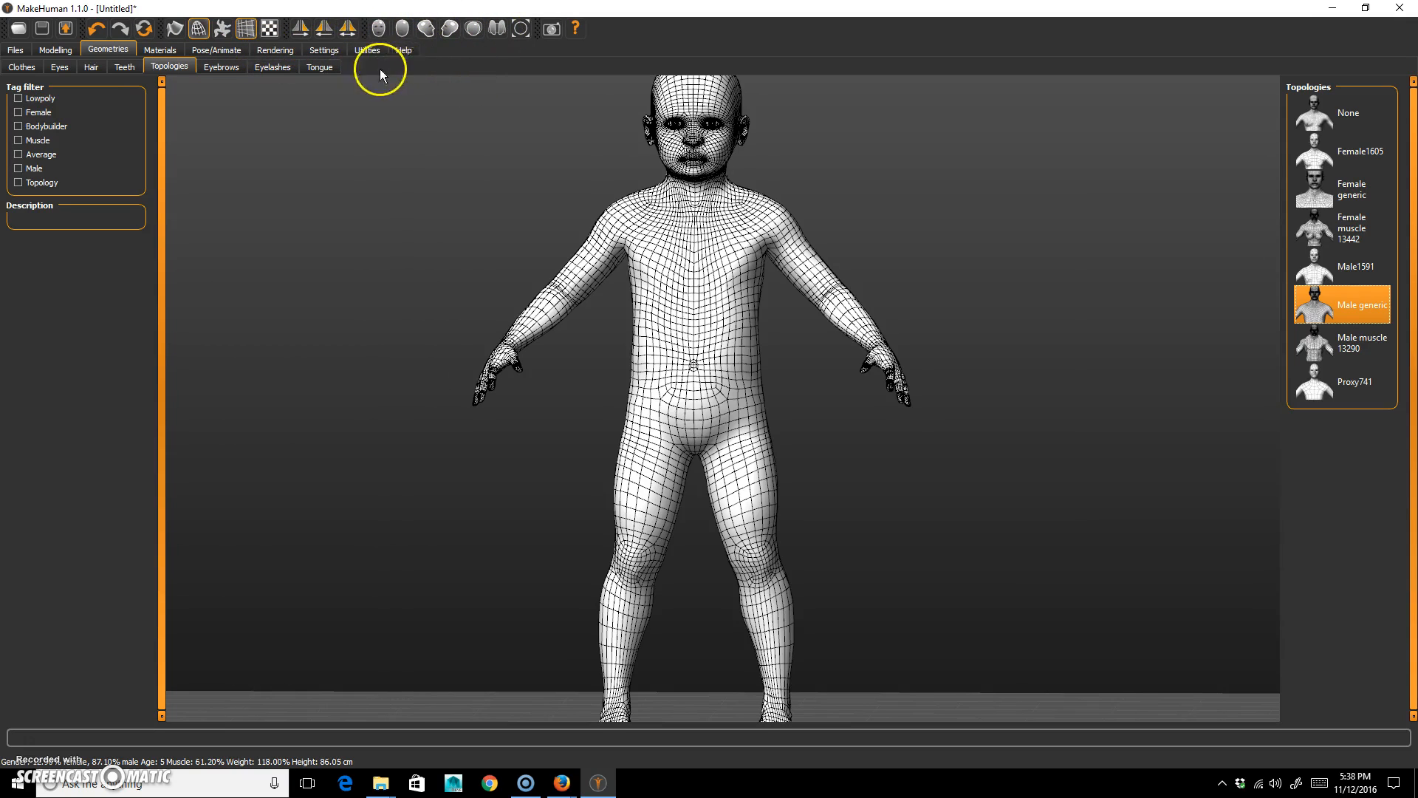
Put the figure into the Tpose pose and check it from the front.
left_click(218, 49)
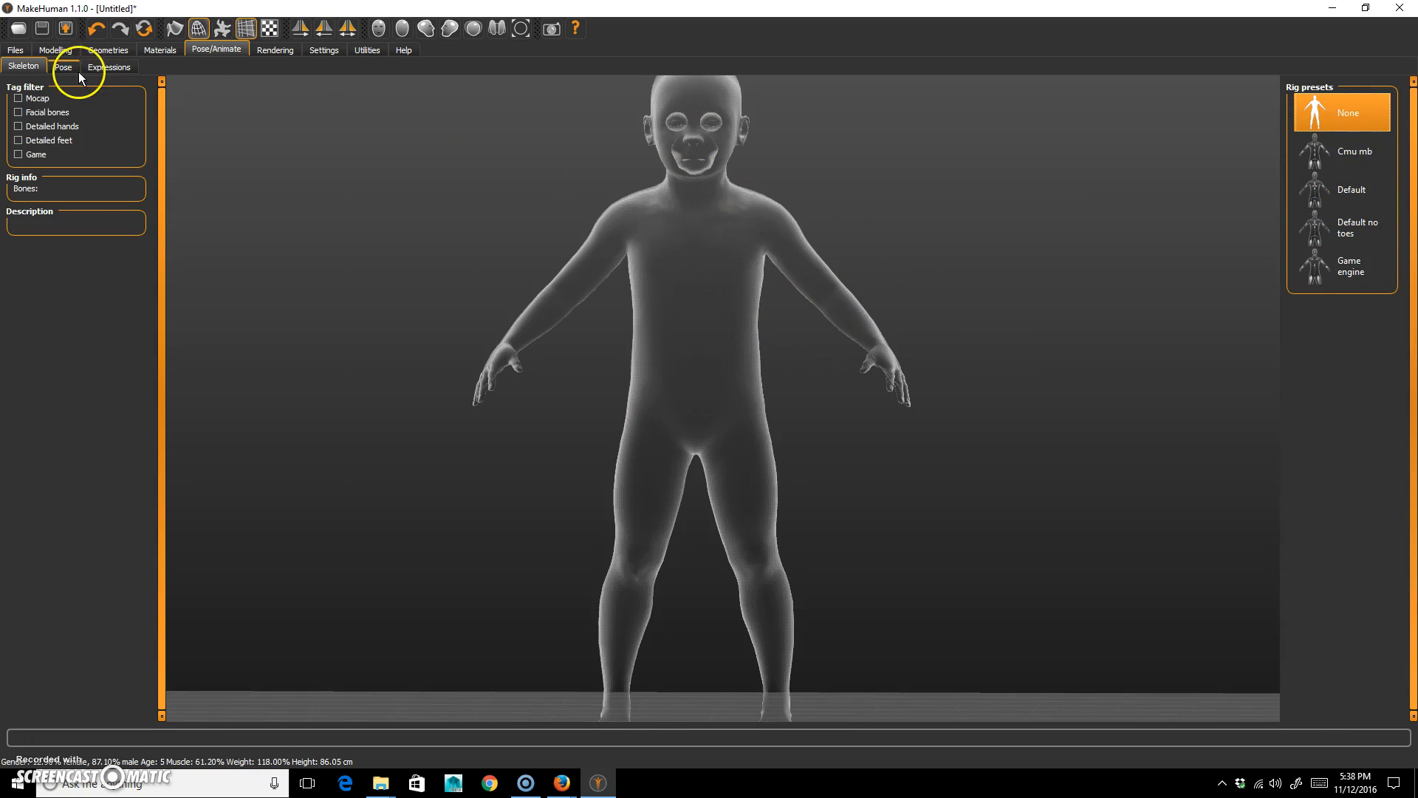
left_click(63, 66)
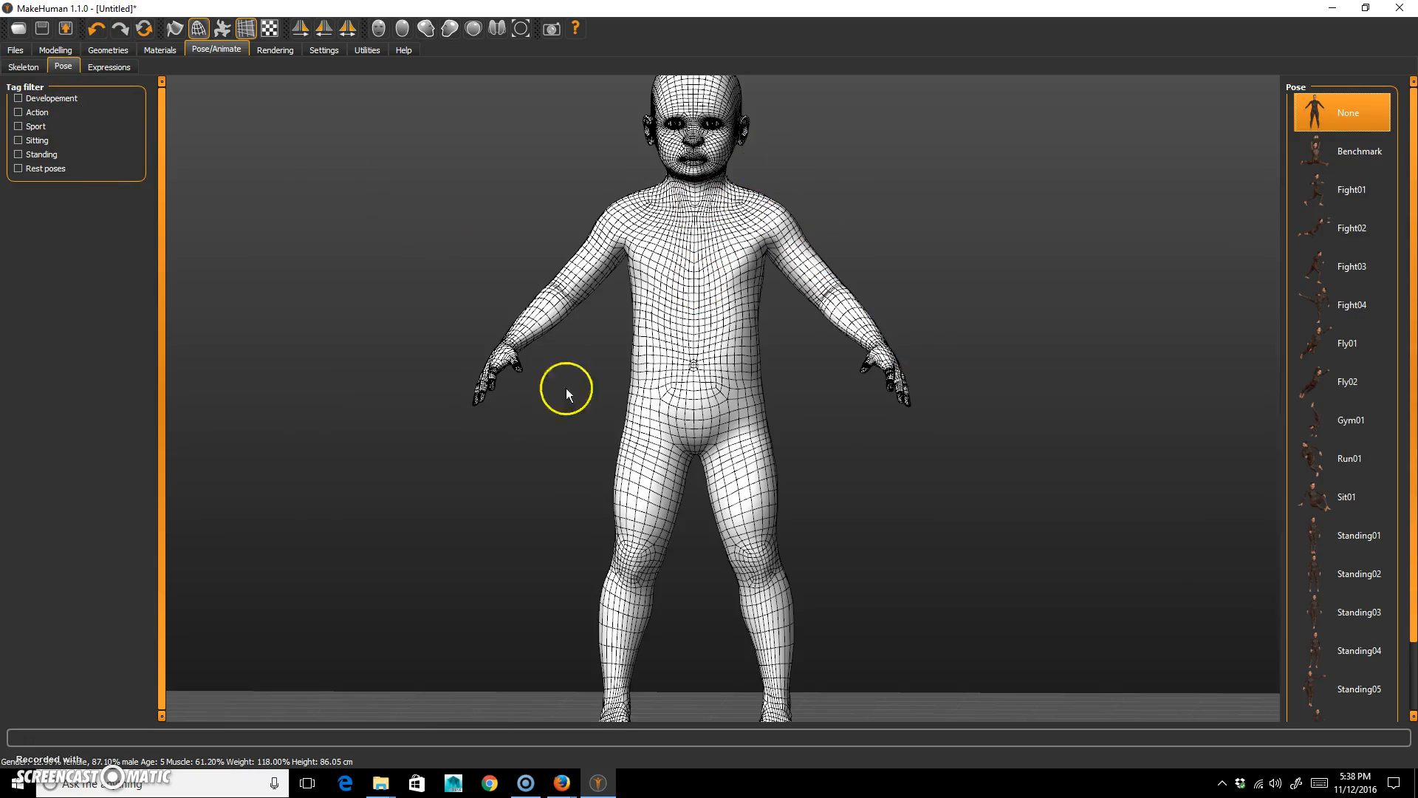
mouse_move(1032, 493)
left_mouse_down()
mouse_move(918, 507)
mouse_move(997, 507)
mouse_move(1021, 482)
left_mouse_up()
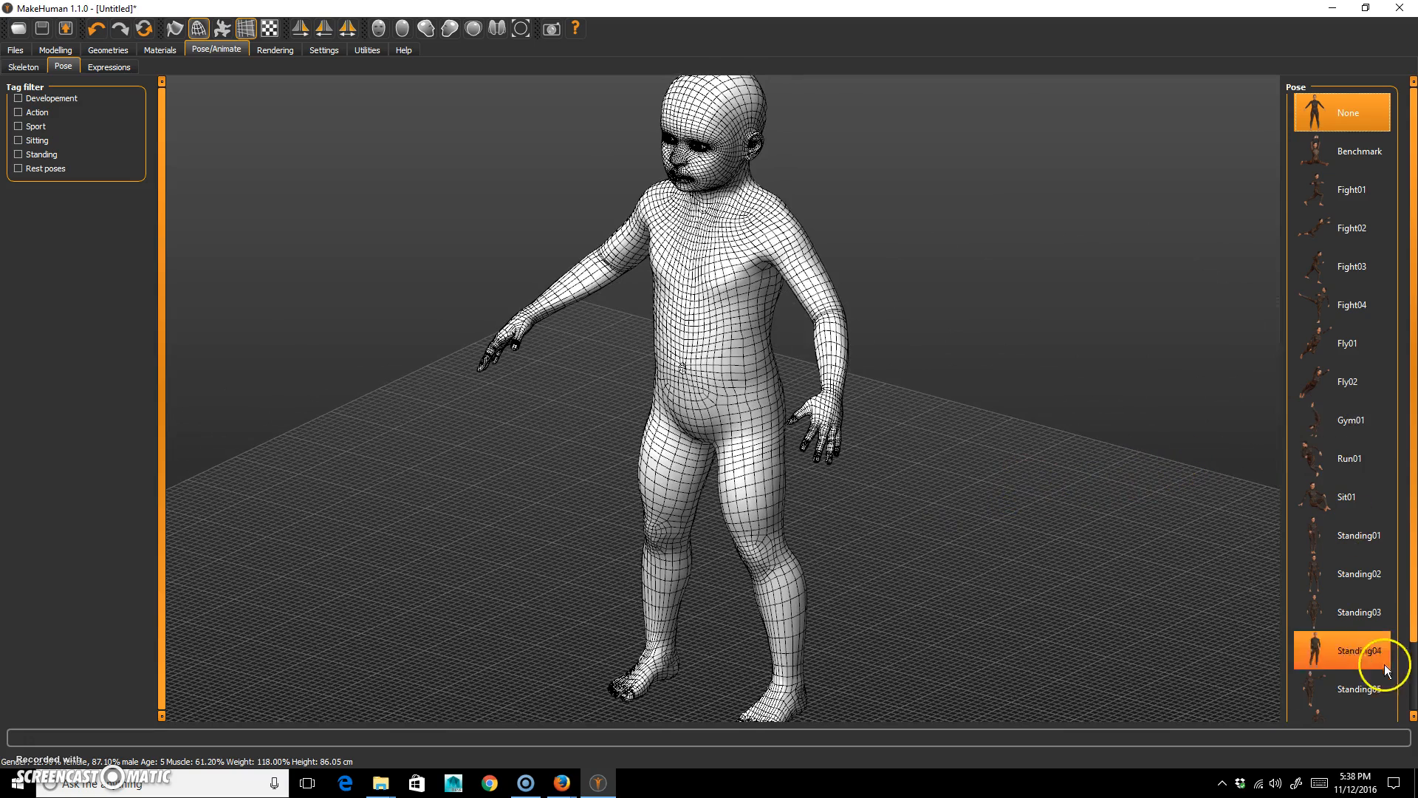
left_click_drag(1413, 508, 1412, 583)
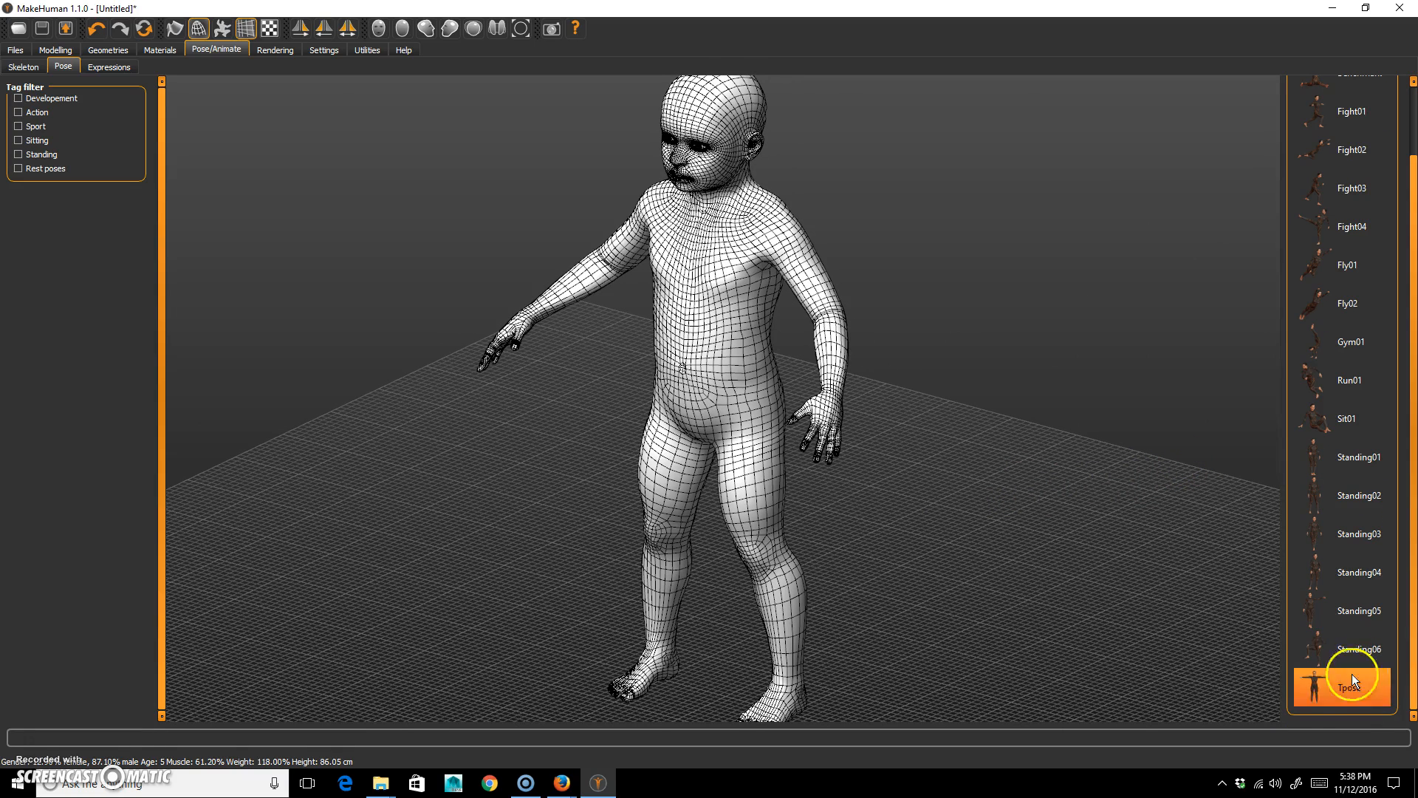
left_click(1324, 689)
left_click_drag(786, 482, 923, 353)
left_click_drag(744, 588, 1000, 500)
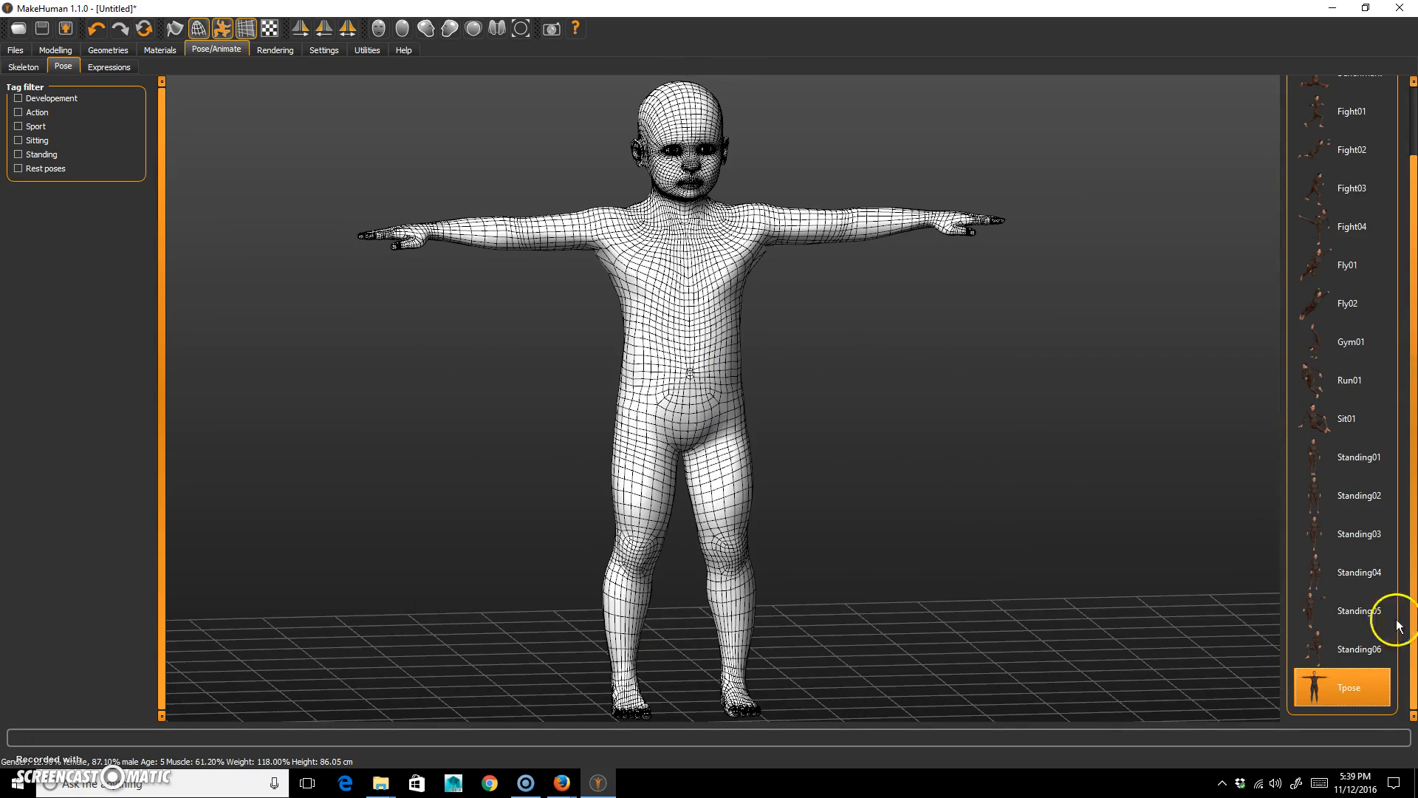
Look through the load, save and export options and set the export mesh format to Wavefront obj.
left_click(16, 49)
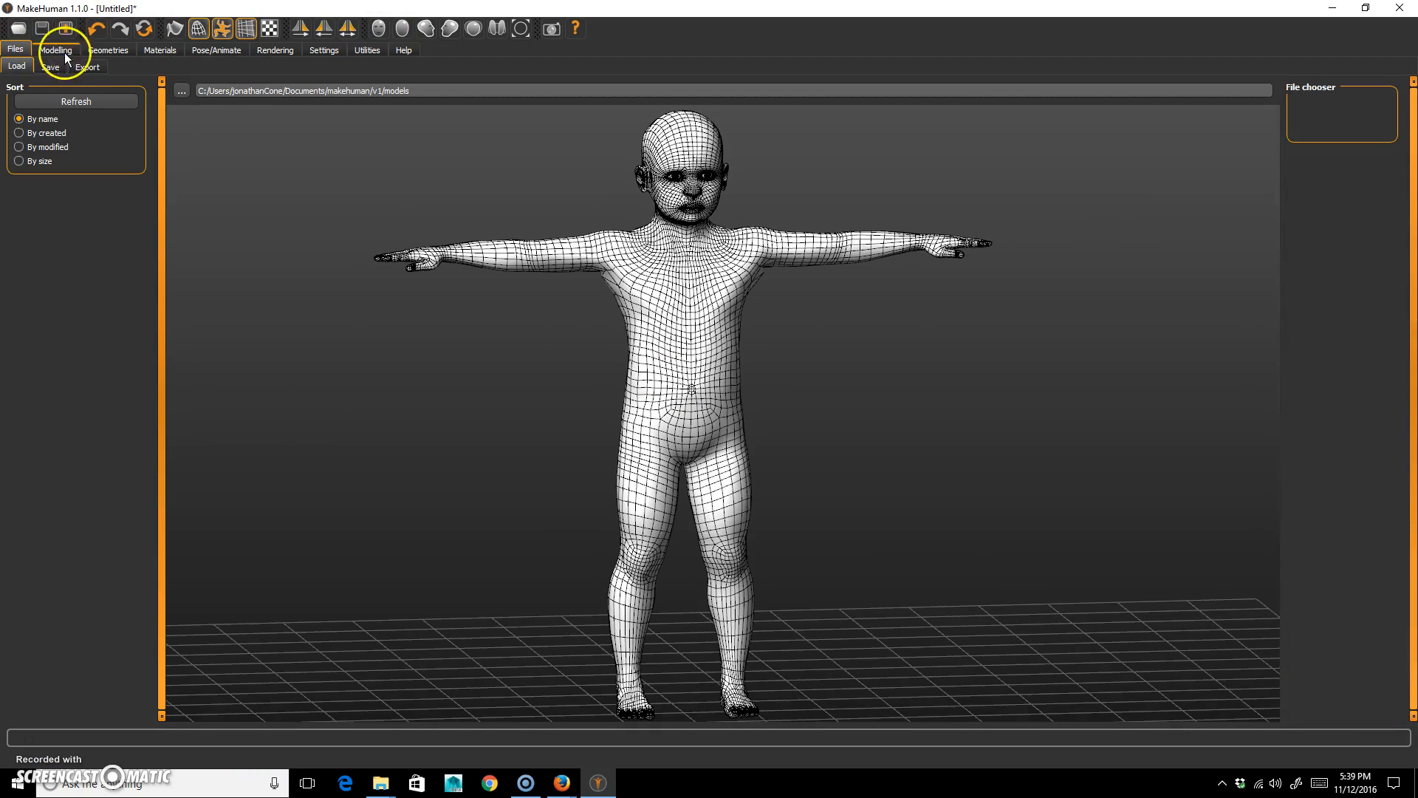
left_click(87, 67)
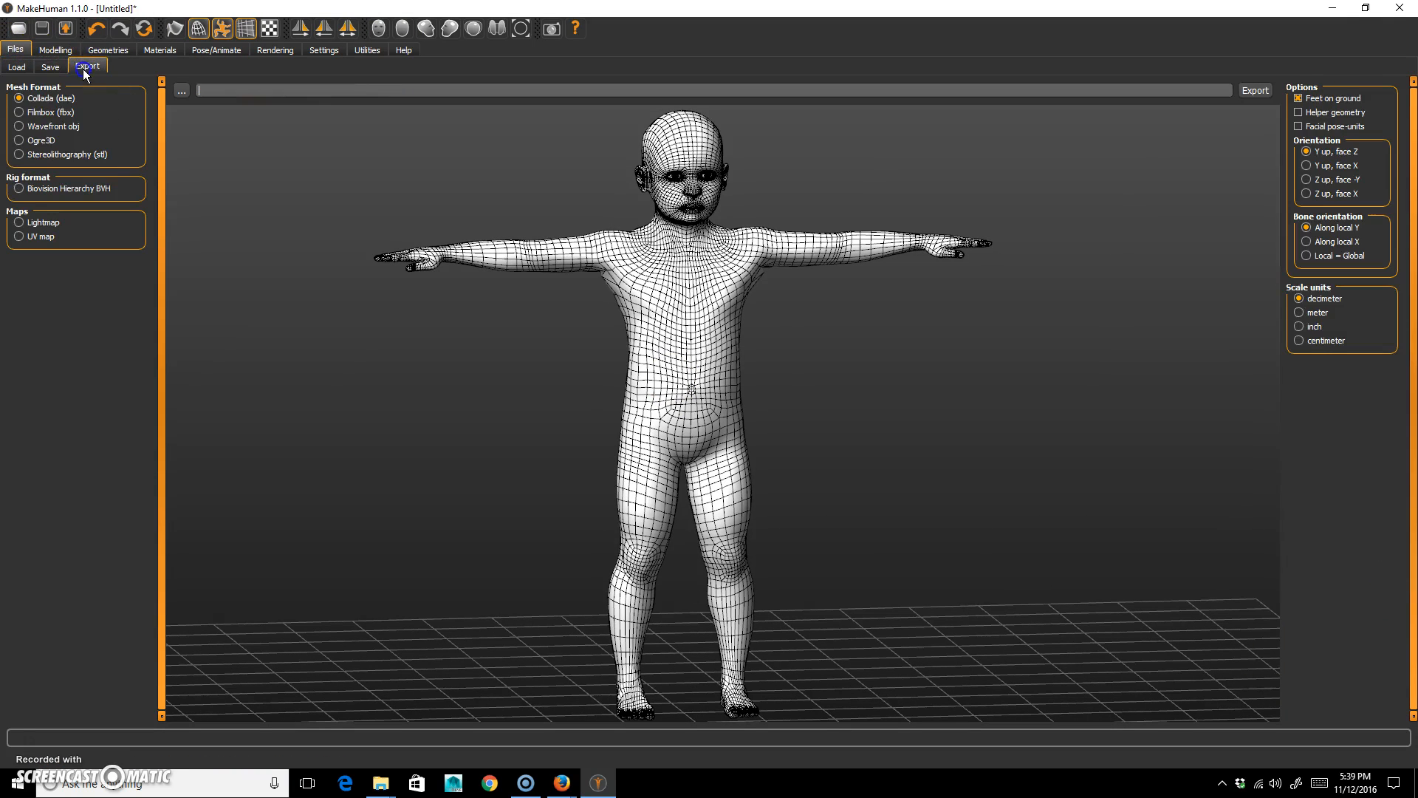
left_click(47, 67)
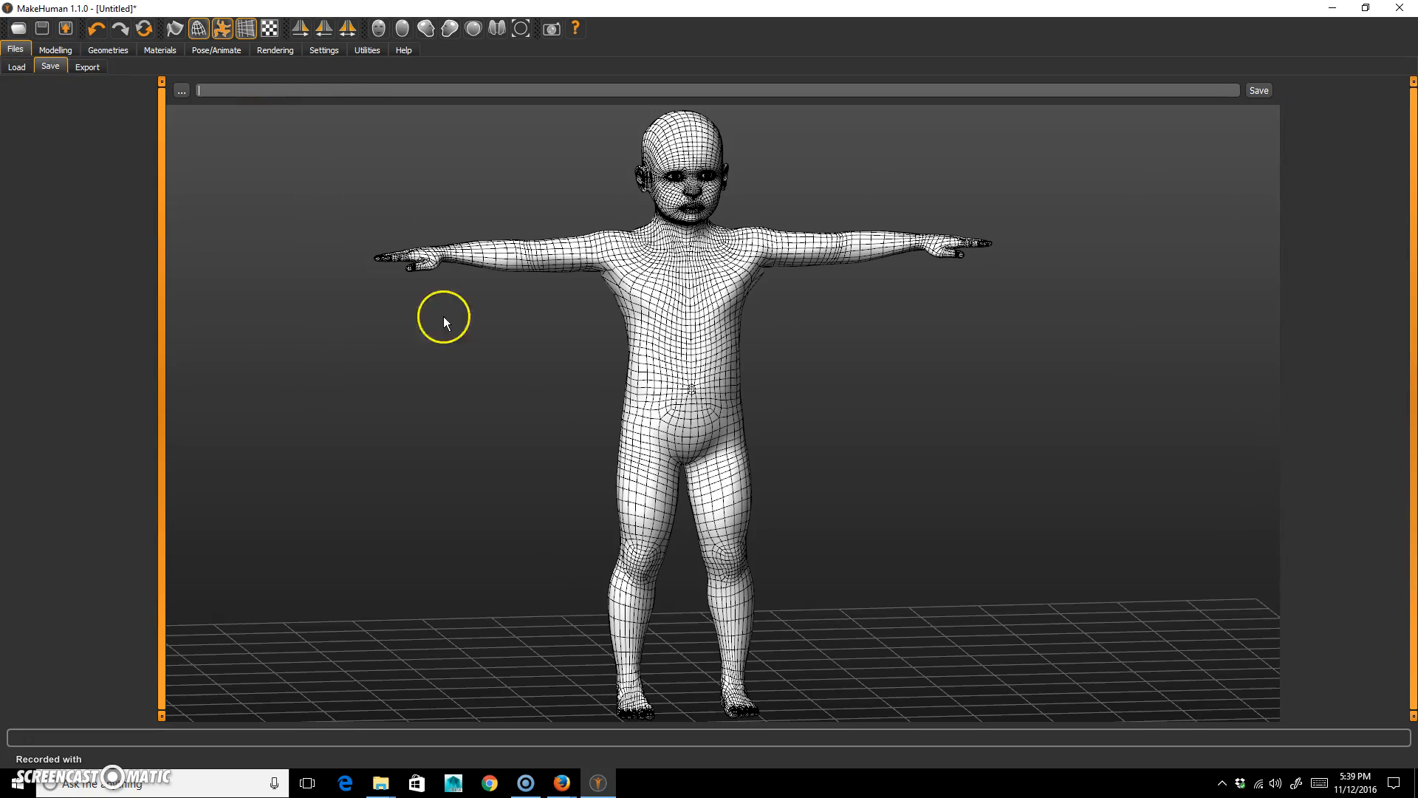
left_click(16, 66)
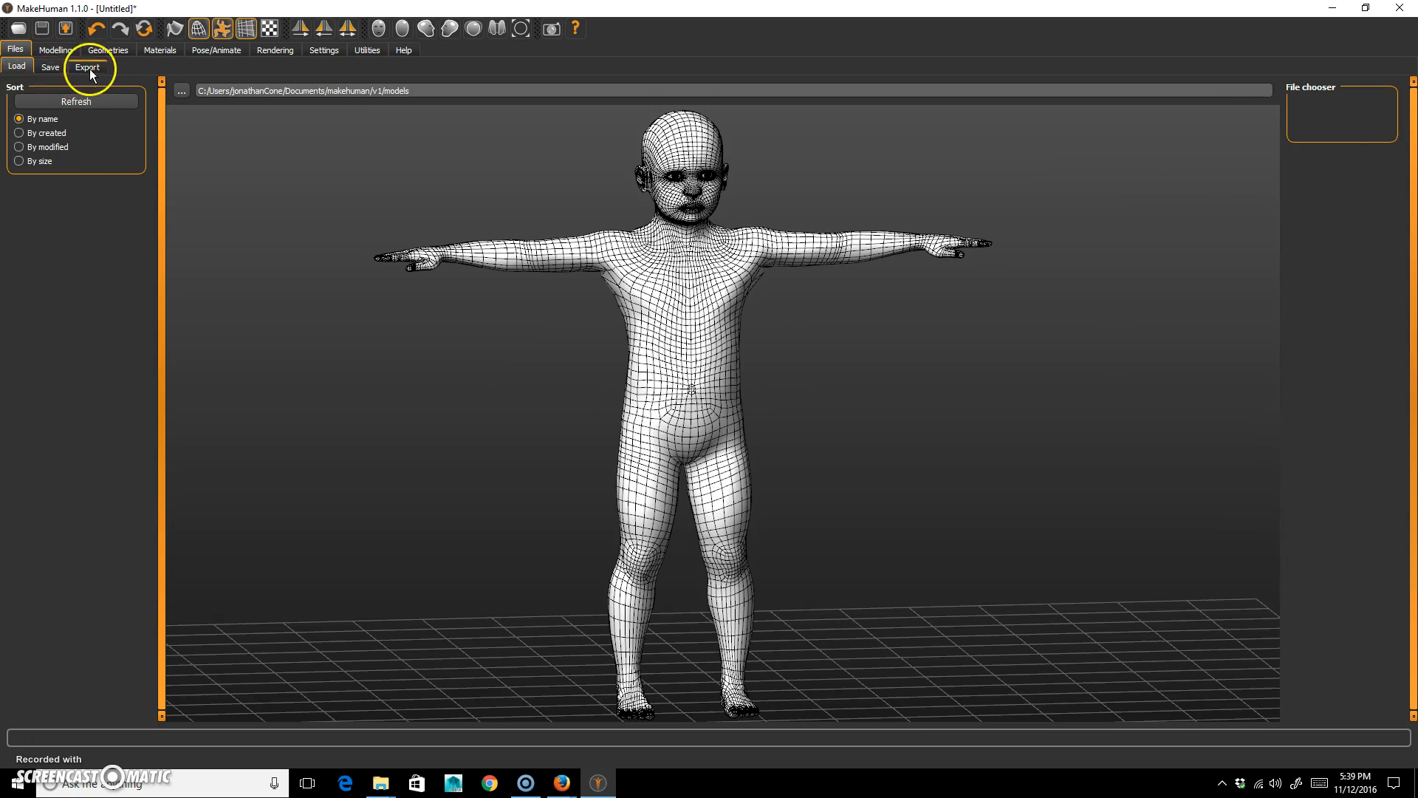
left_click(98, 68)
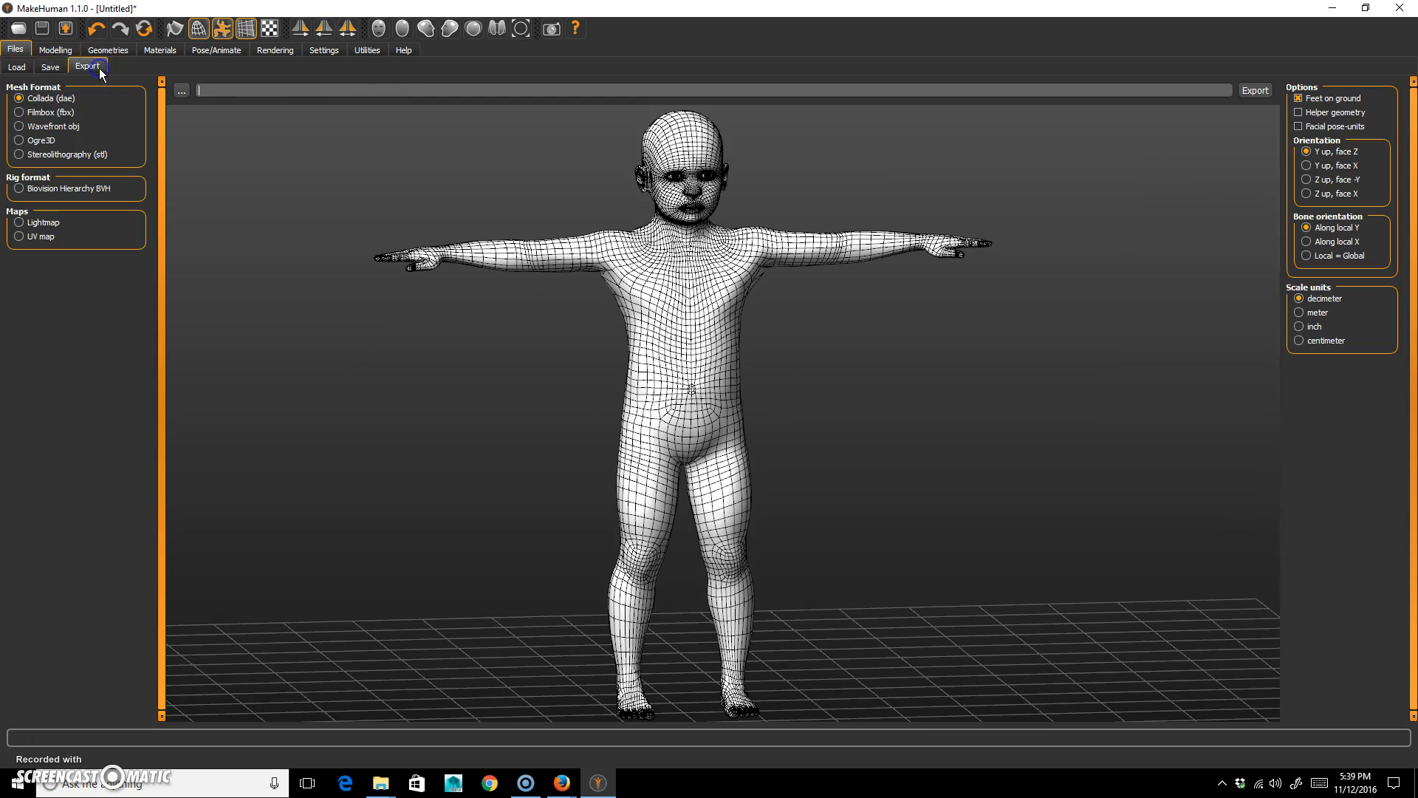
left_click(30, 127)
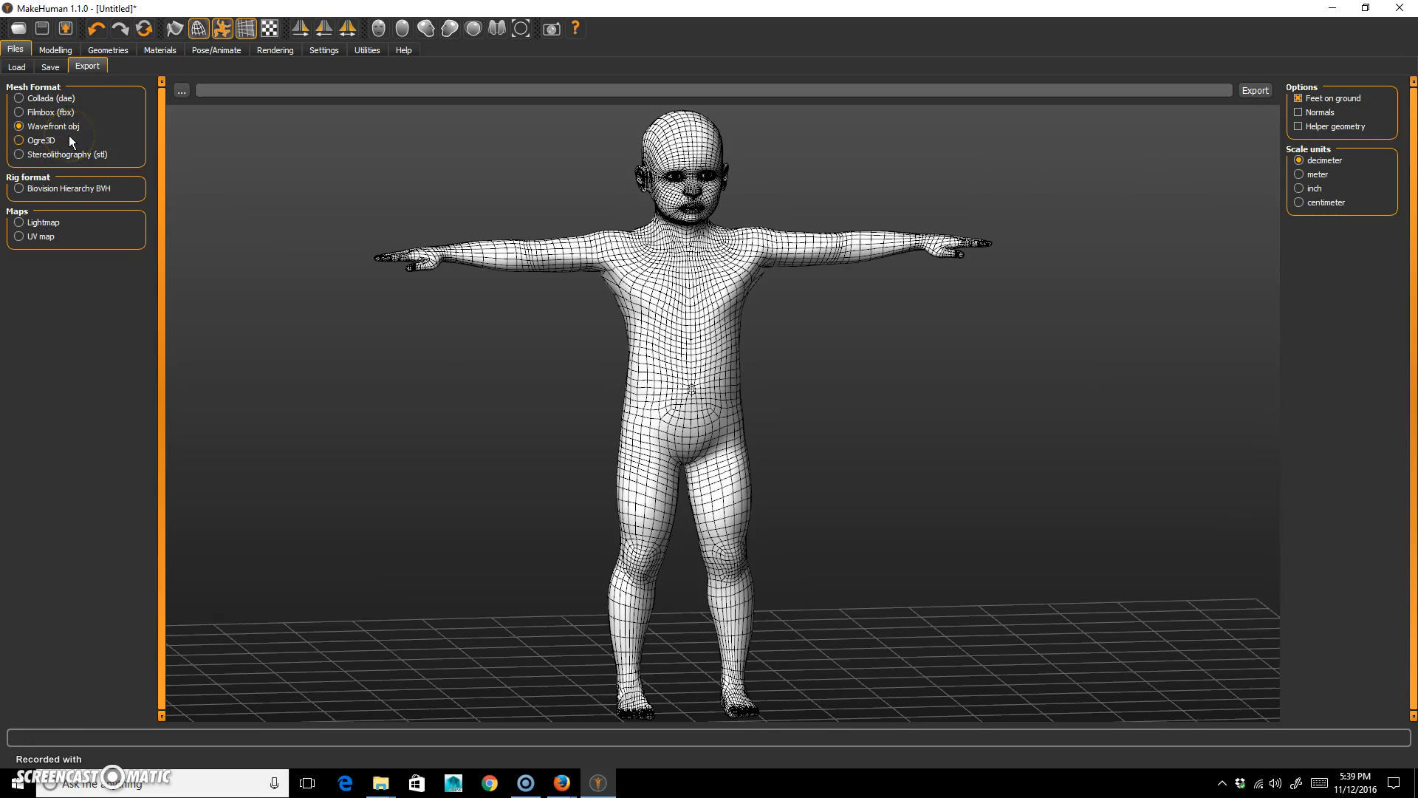
left_click(19, 237)
left_click(33, 126)
Export the mesh to the Desktop as kid.obj, replacing the existing file.
left_click(181, 90)
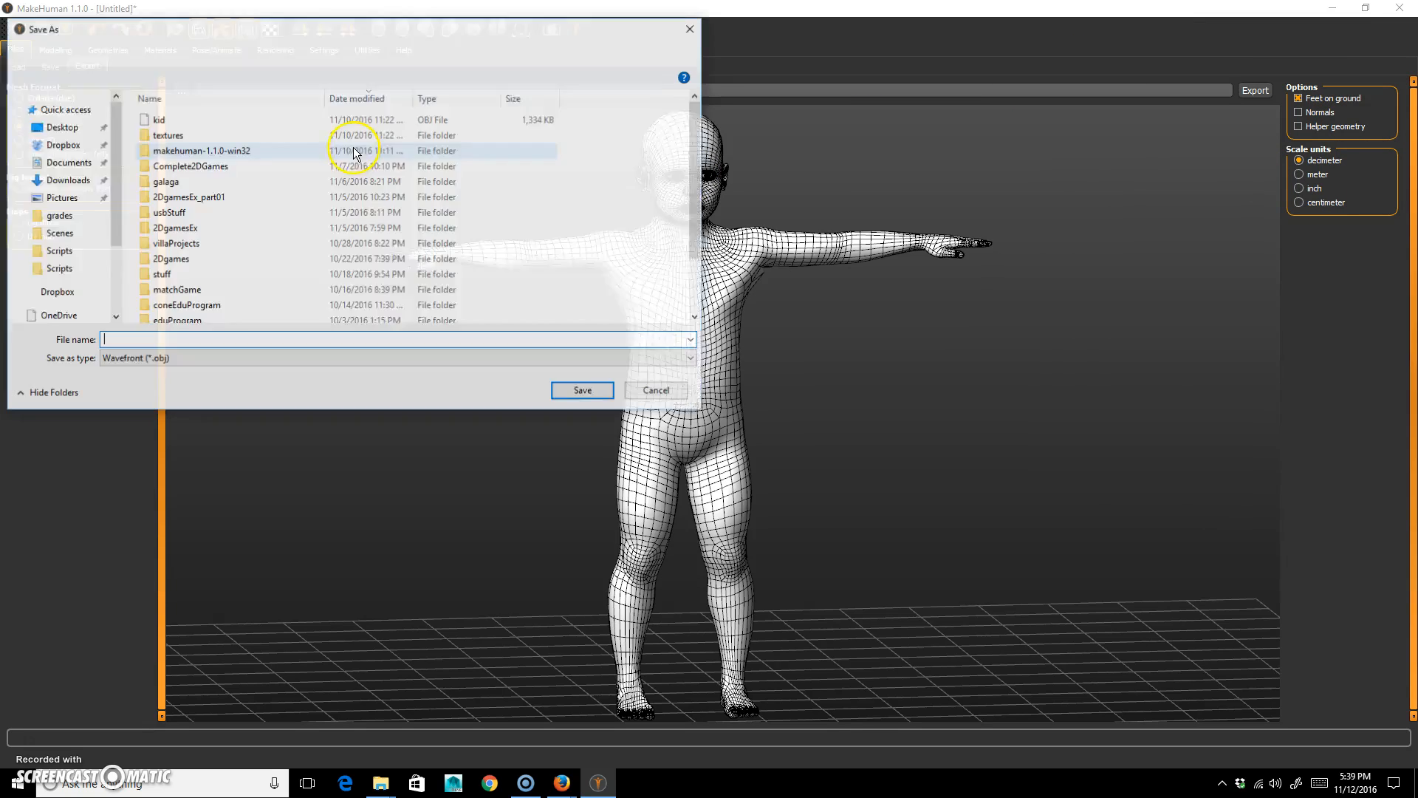
left_click(157, 119)
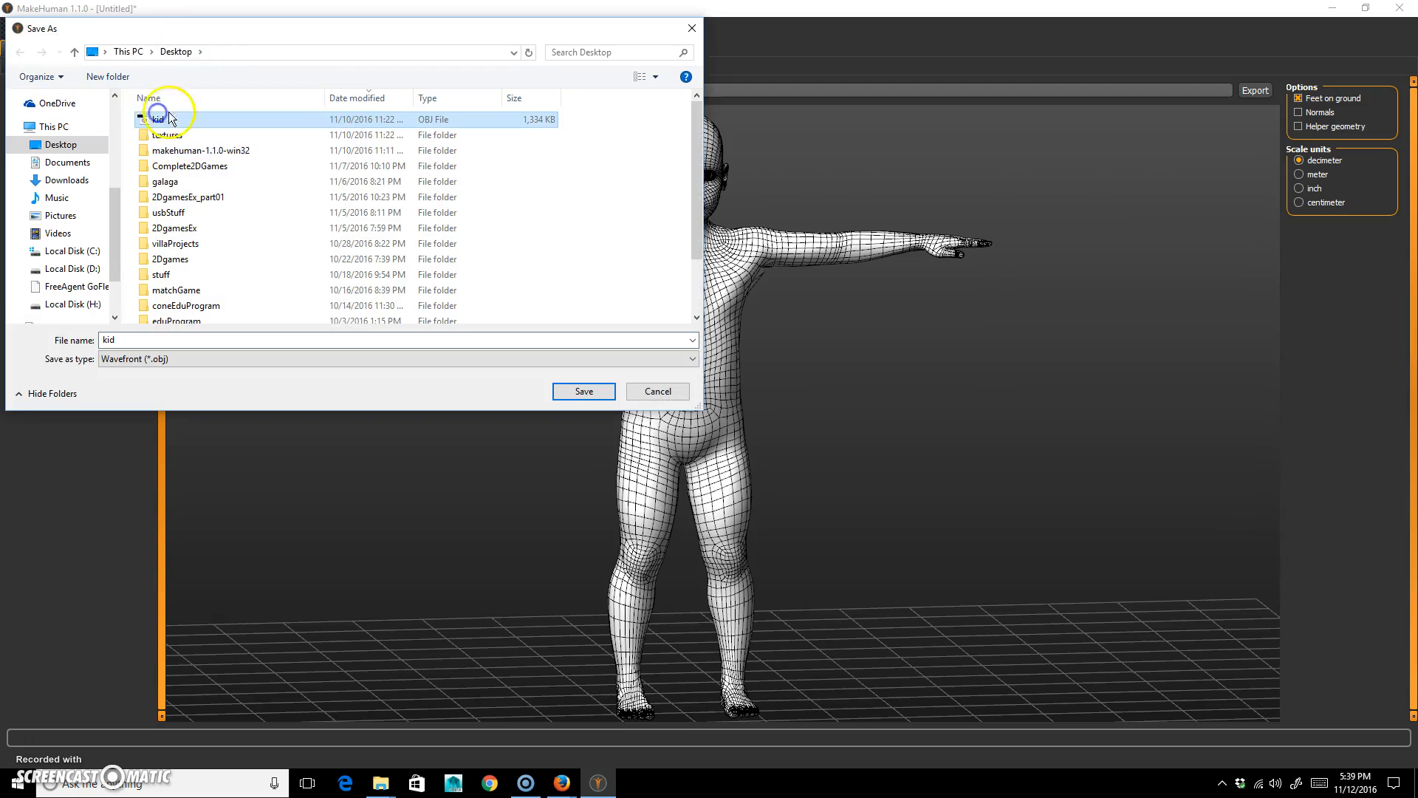
left_click(584, 392)
left_click(755, 397)
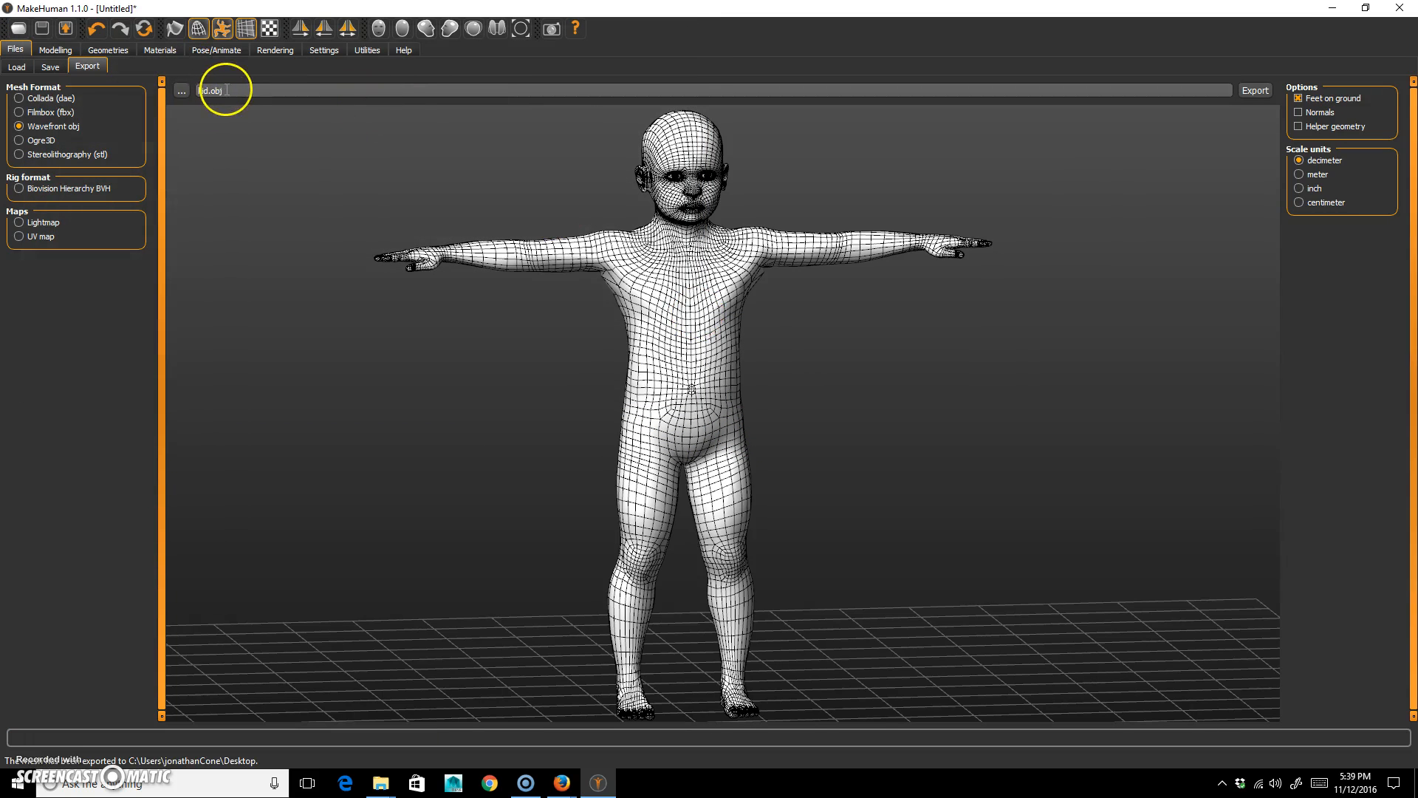
left_click(1256, 90)
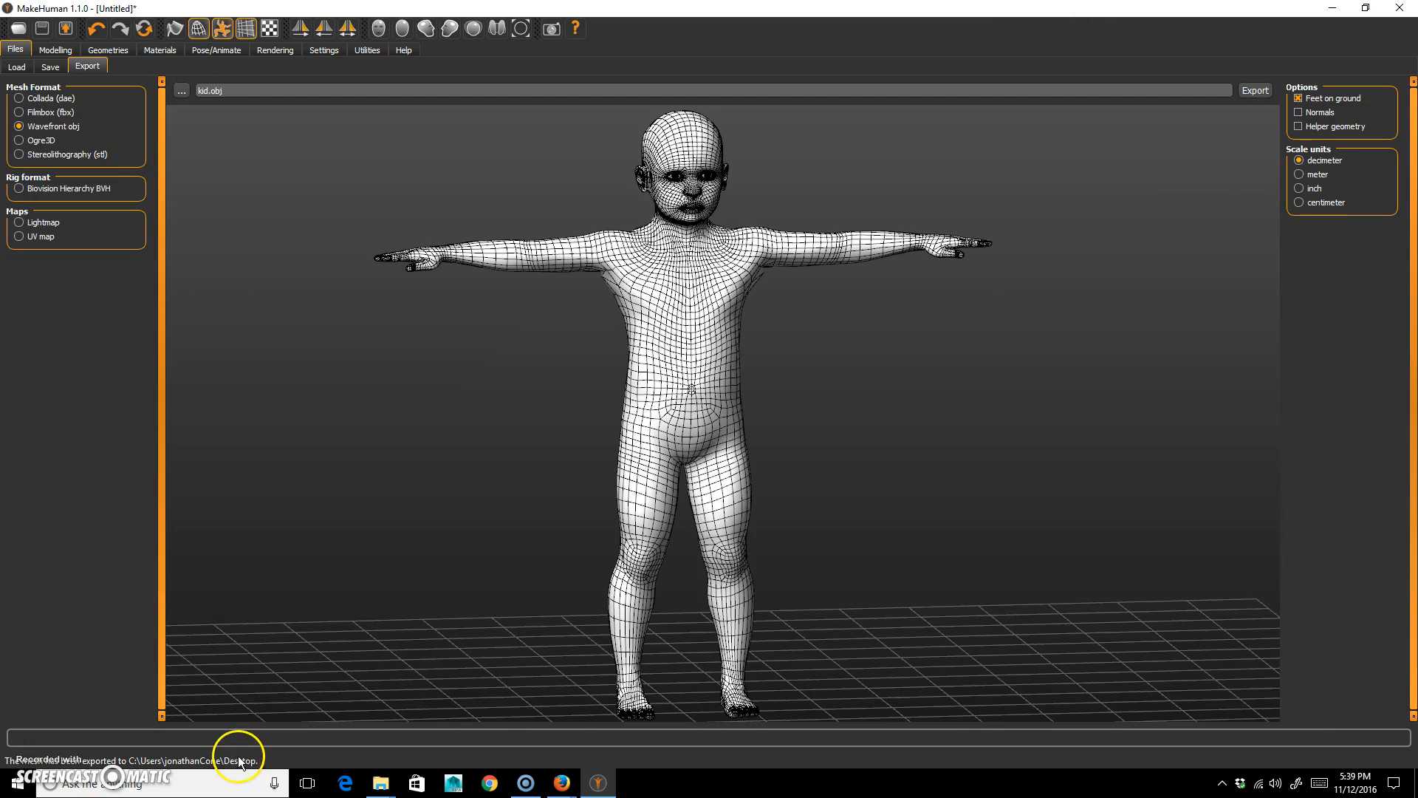
Examine the T-posed figure's wireframe closely from the head and arms down to the legs.
left_click_drag(783, 342, 985, 440)
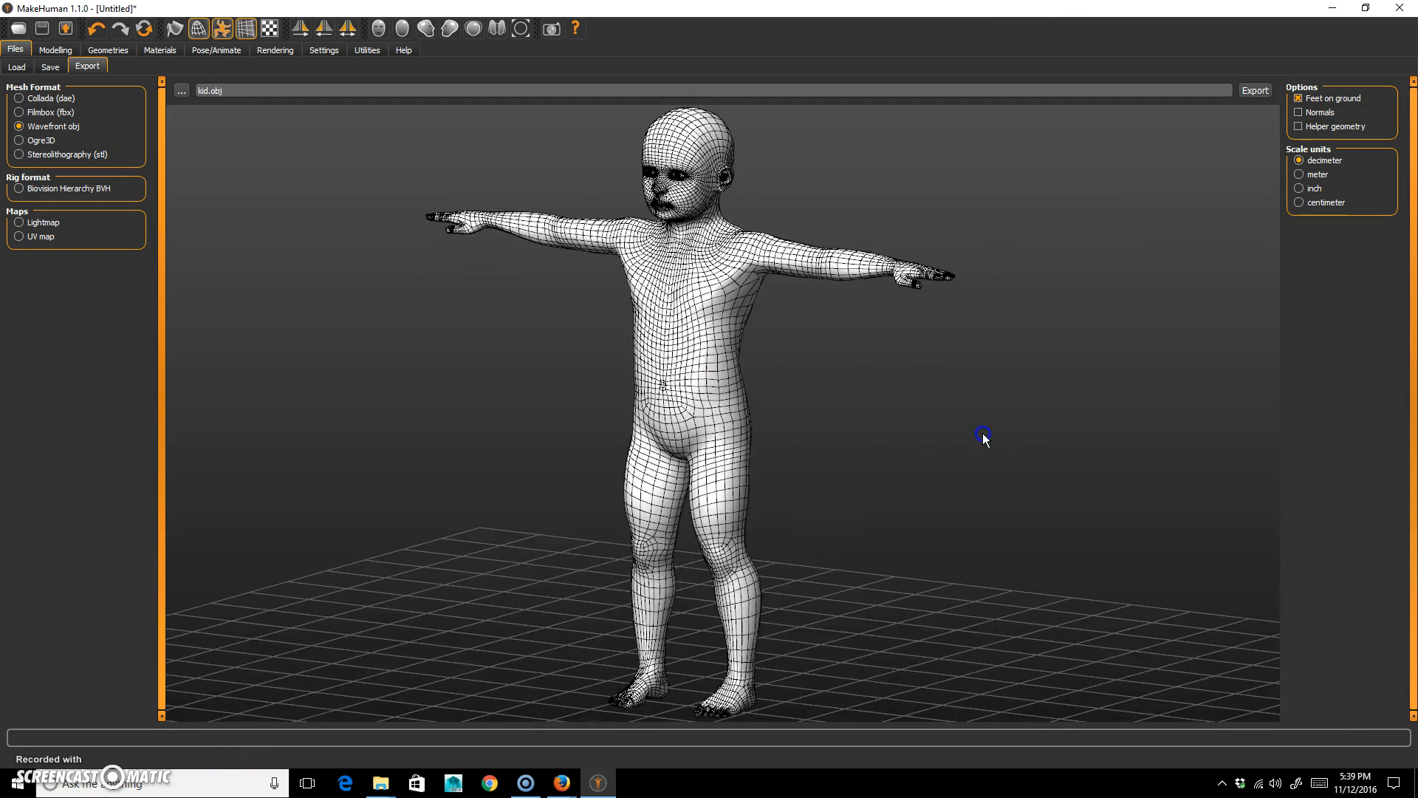
scroll(870, 401, "up", 6)
middle_click_drag(820, 280, 867, 414)
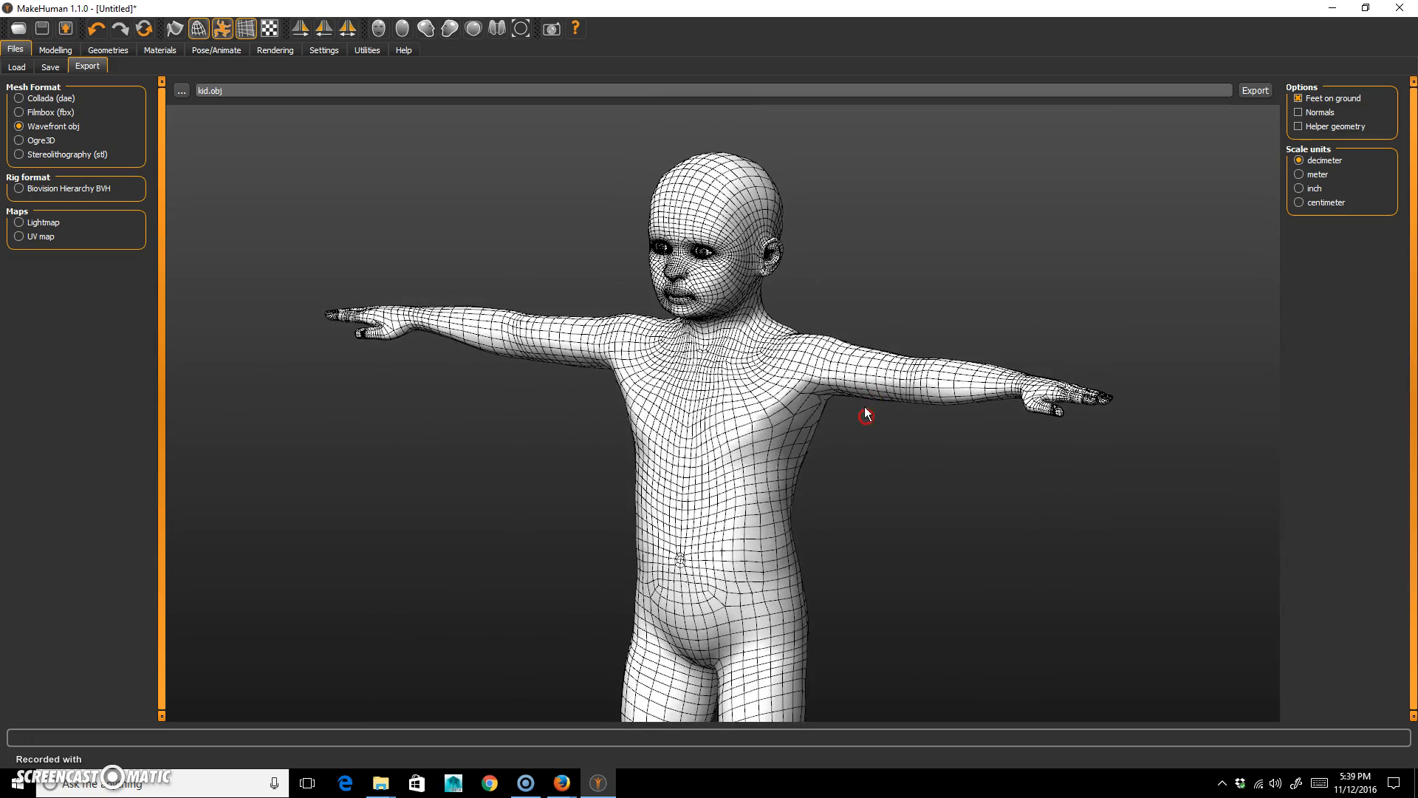
left_click_drag(897, 325, 855, 284)
middle_click_drag(896, 684, 892, 493)
scroll(895, 490, "down", 5)
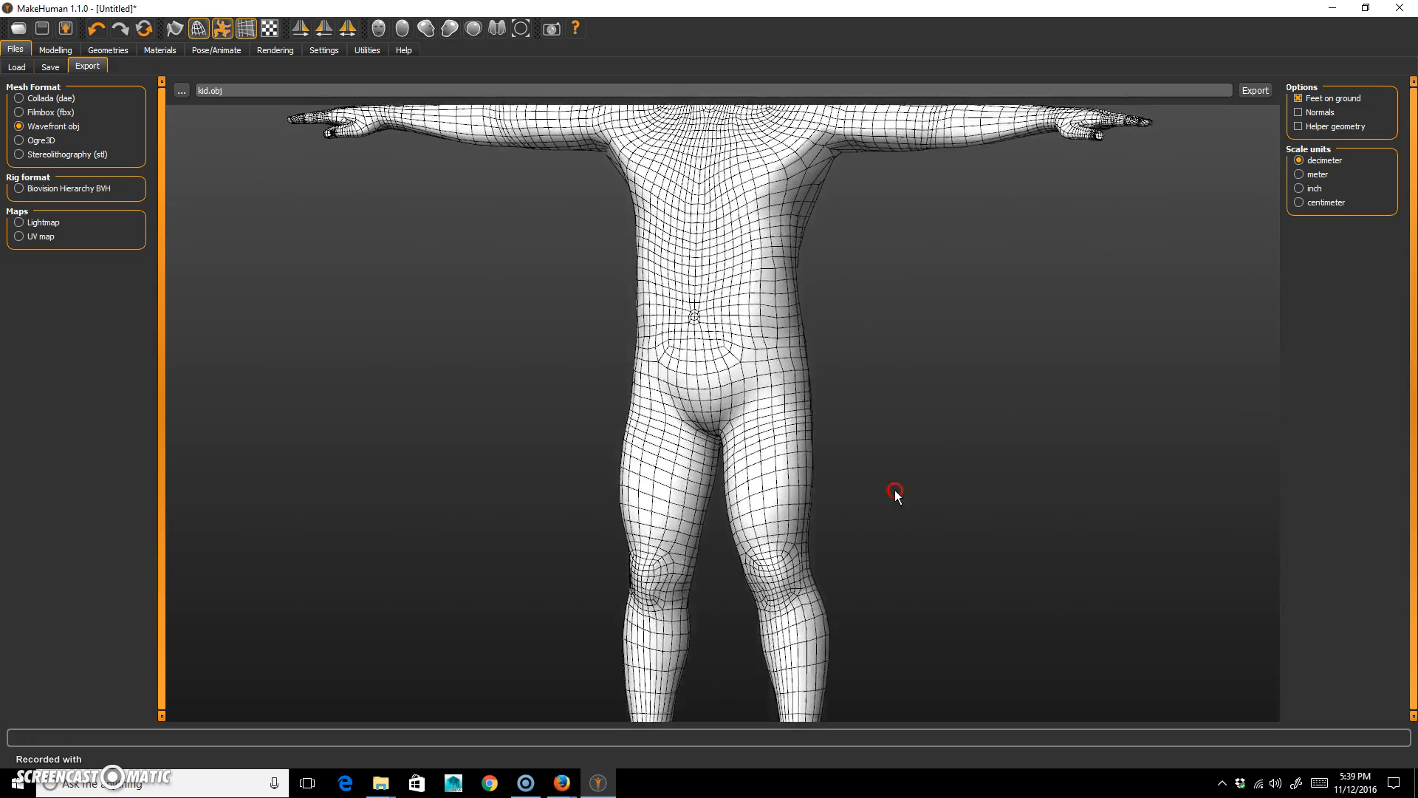